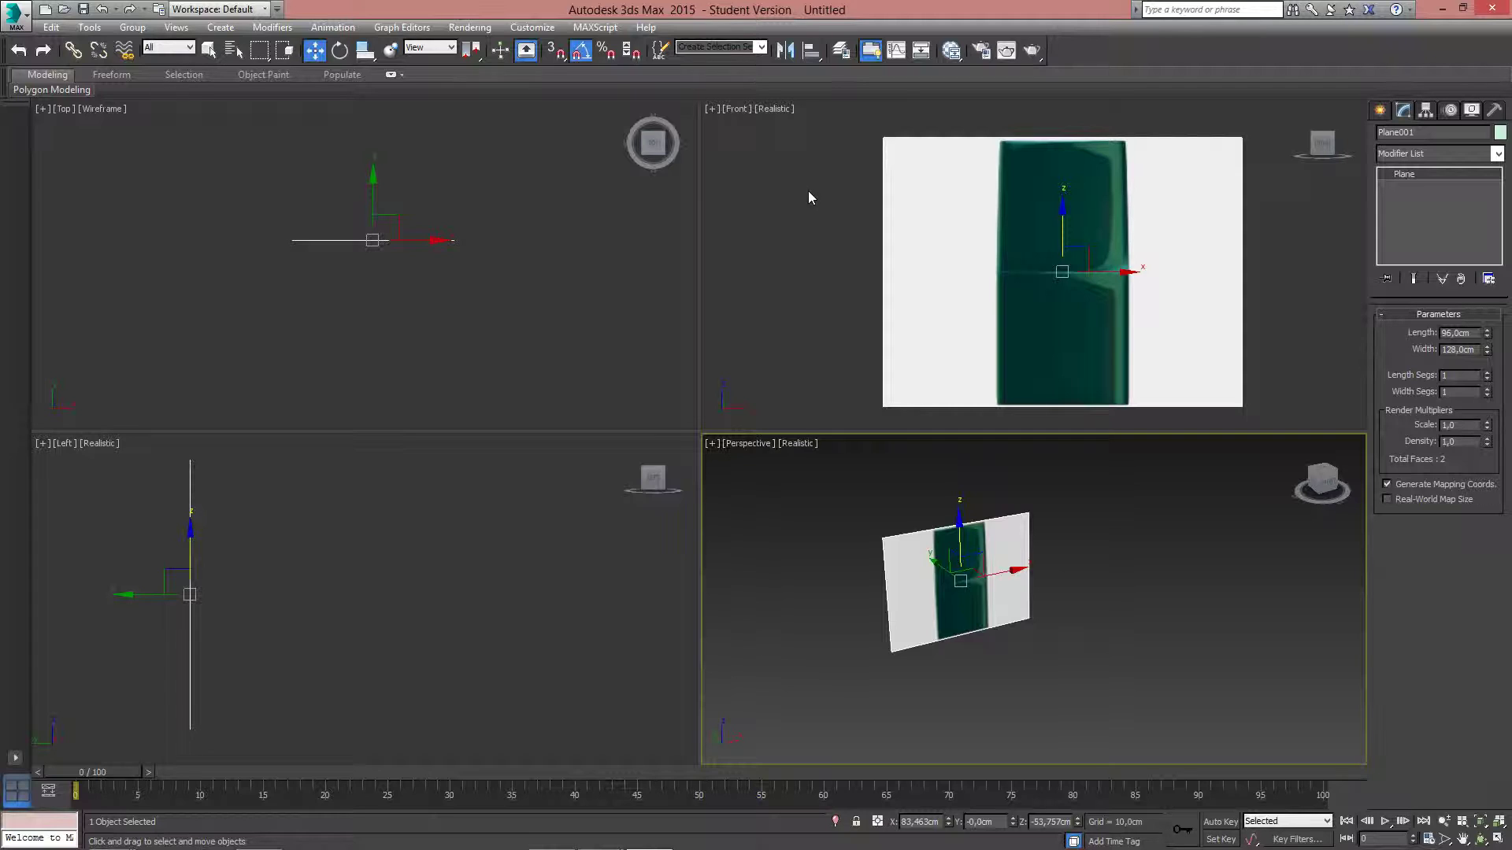
# Create one copy of the front reference plane, rotated 90 degrees about its vertical axis
pyautogui.moveTo(795, 208); pyautogui.dragTo(1306, 290)
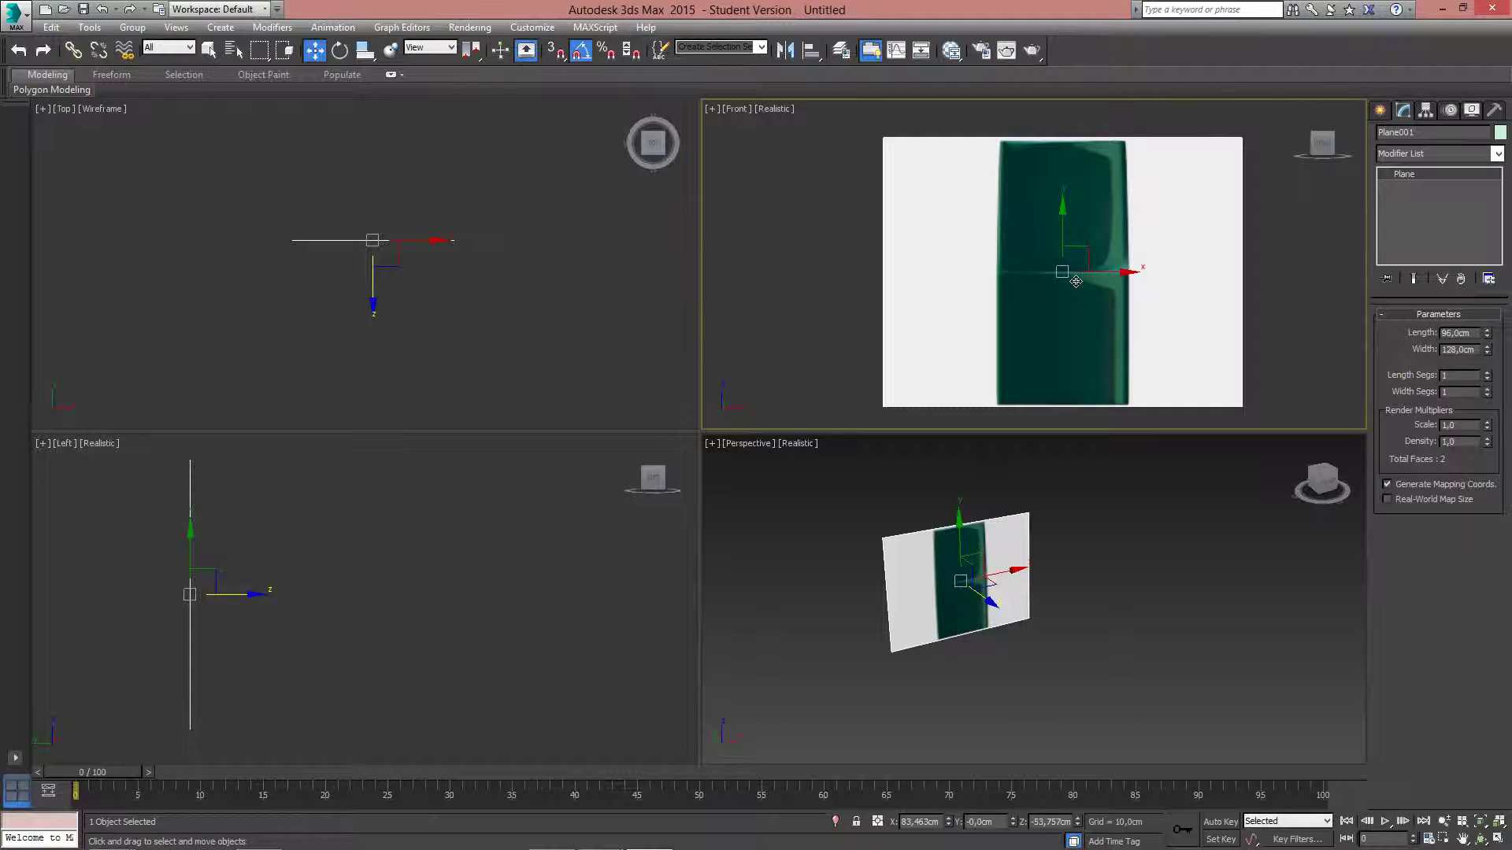
pyautogui.press('e')
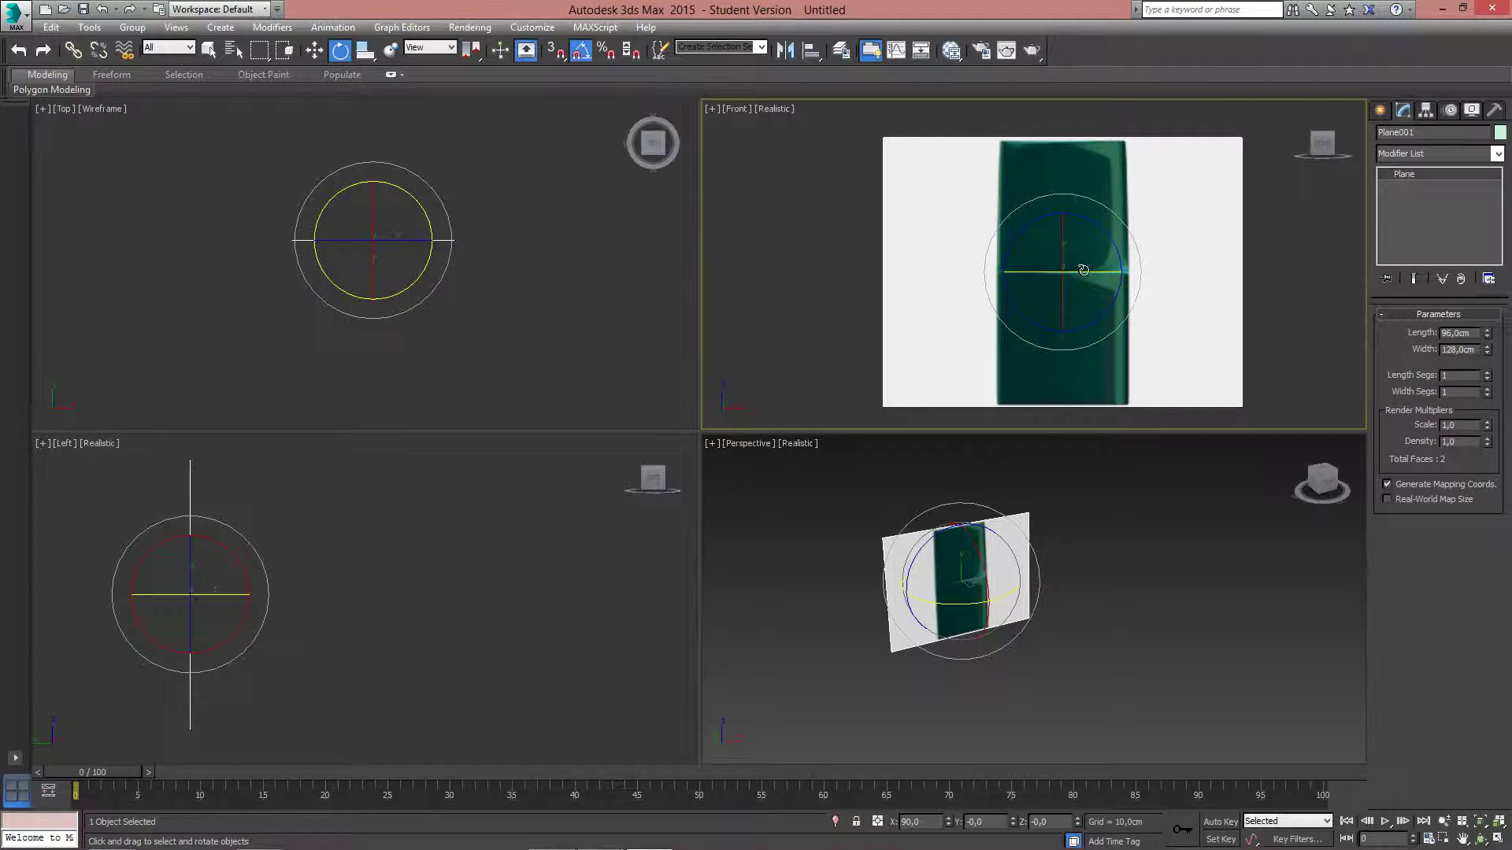
pyautogui.keyDown('shift'); pyautogui.moveTo(1083, 270); pyautogui.dragTo(1154, 276); pyautogui.keyUp('shift')
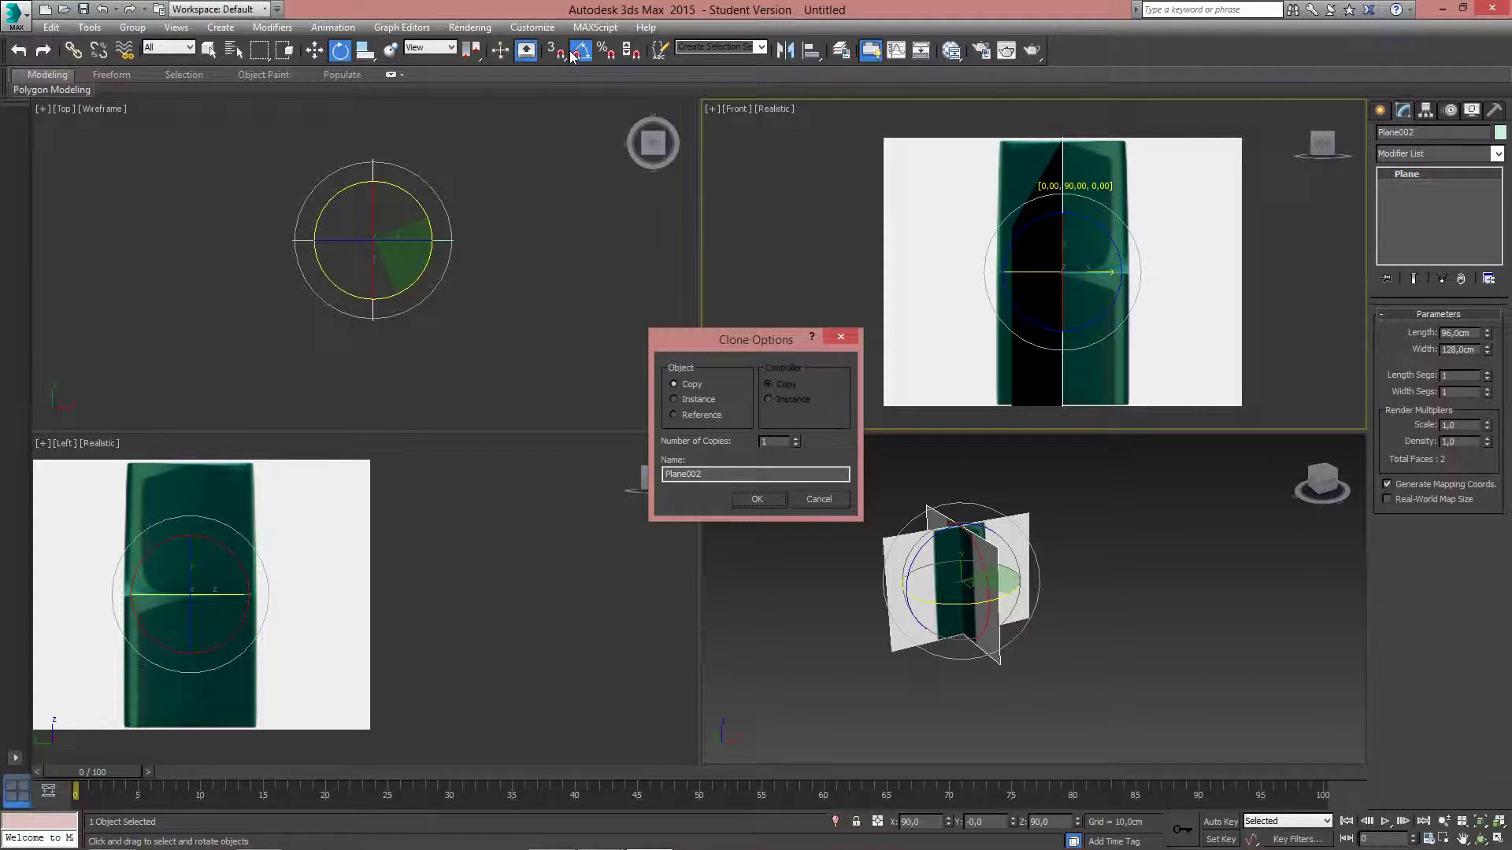
pyautogui.moveTo(700, 335)
pyautogui.mouseDown()
pyautogui.moveTo(726, 197)
pyautogui.moveTo(714, 178)
pyautogui.mouseUp()
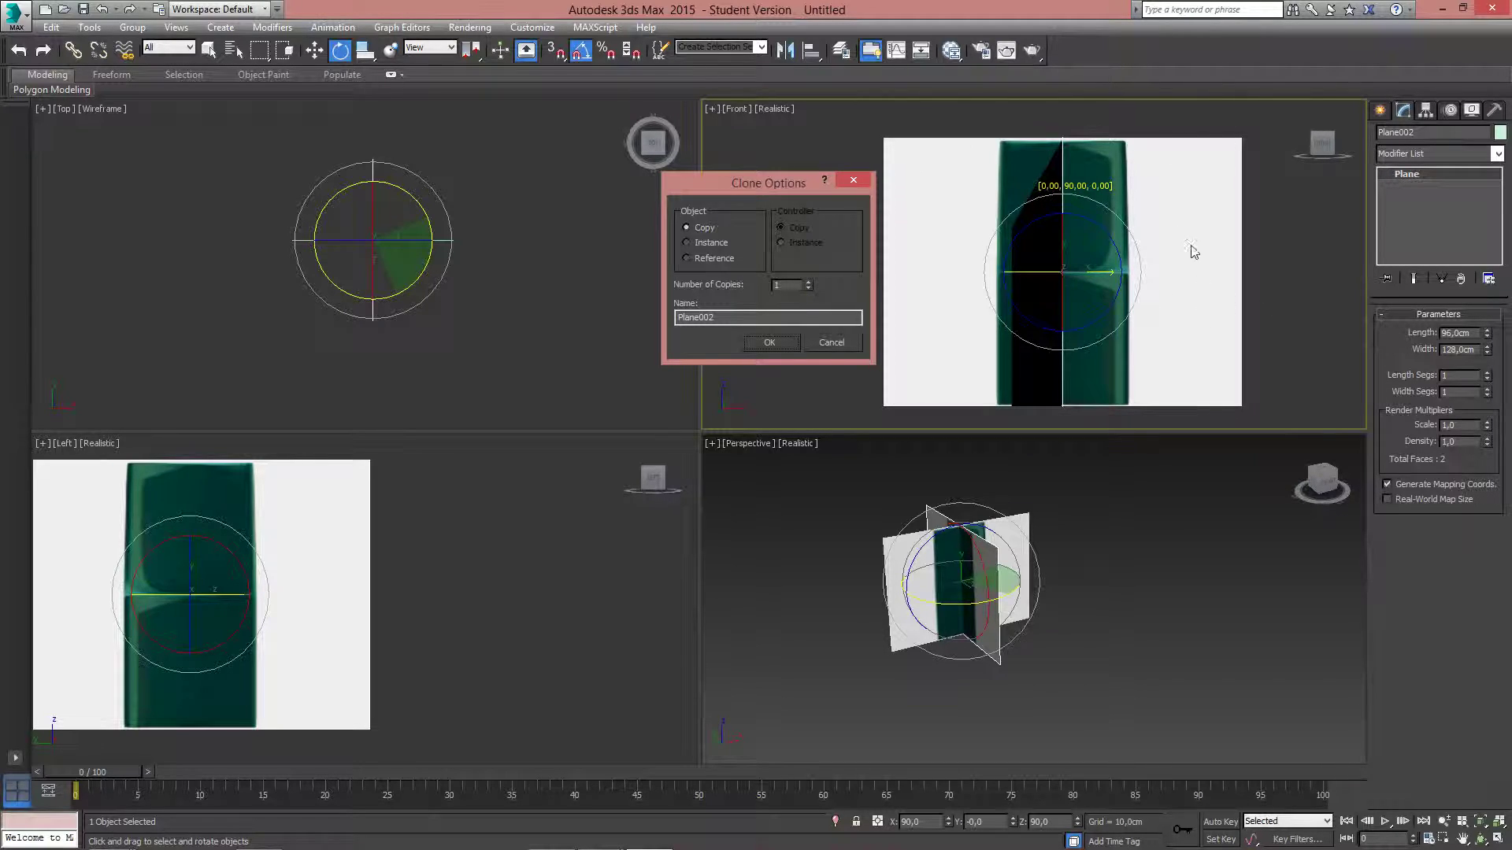
pyautogui.click(769, 343)
# Move the rotated copy to about X 147.57 cm, Y -63.58 cm so it forms a corner with the front plane's right edge
pyautogui.click(933, 555)
pyautogui.click(1010, 286)
pyautogui.press('w')
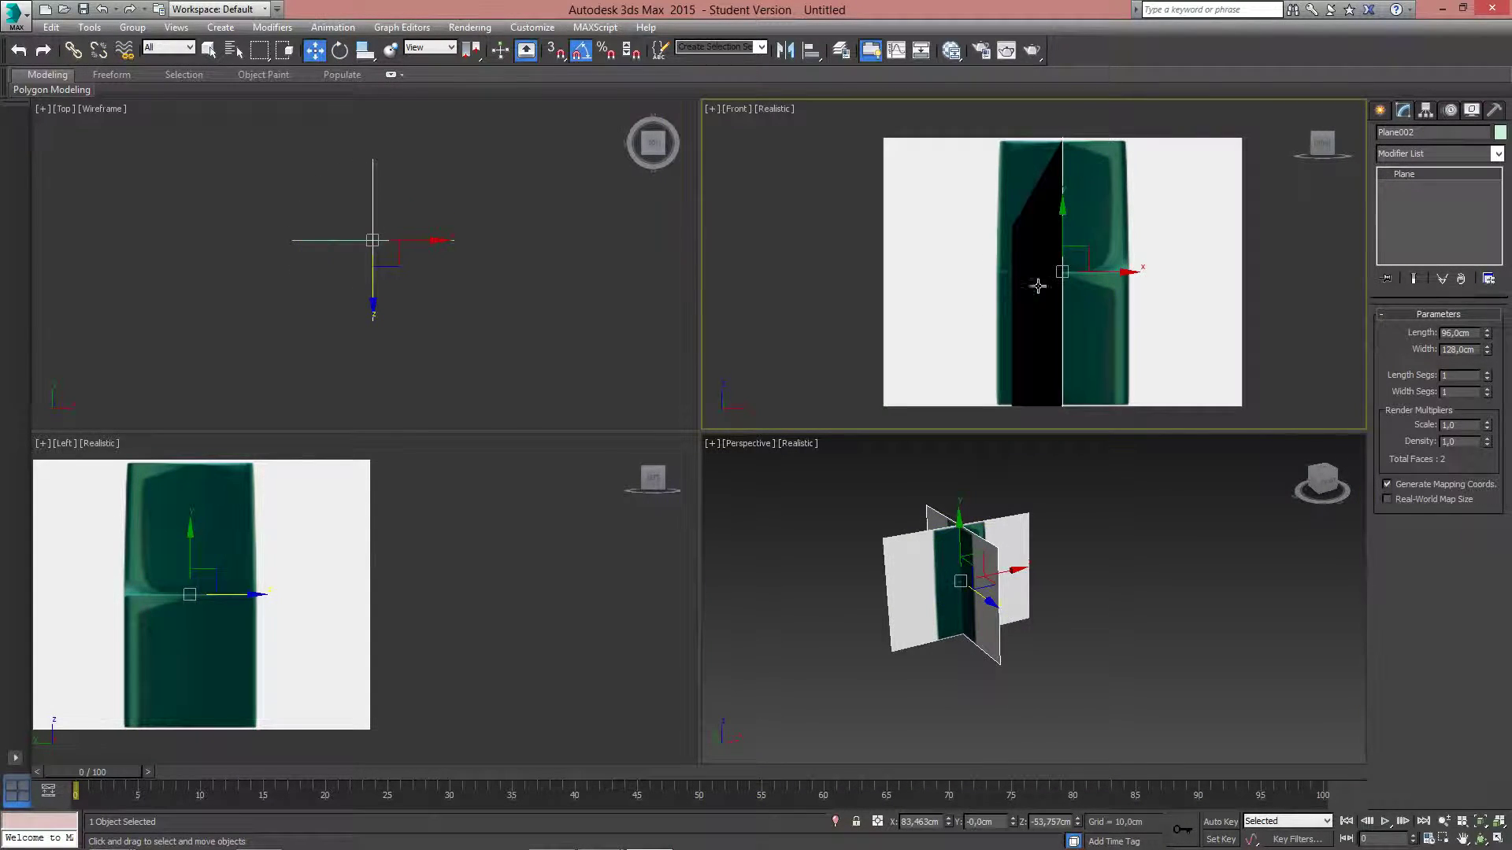
pyautogui.moveTo(1110, 273); pyautogui.dragTo(1288, 278)
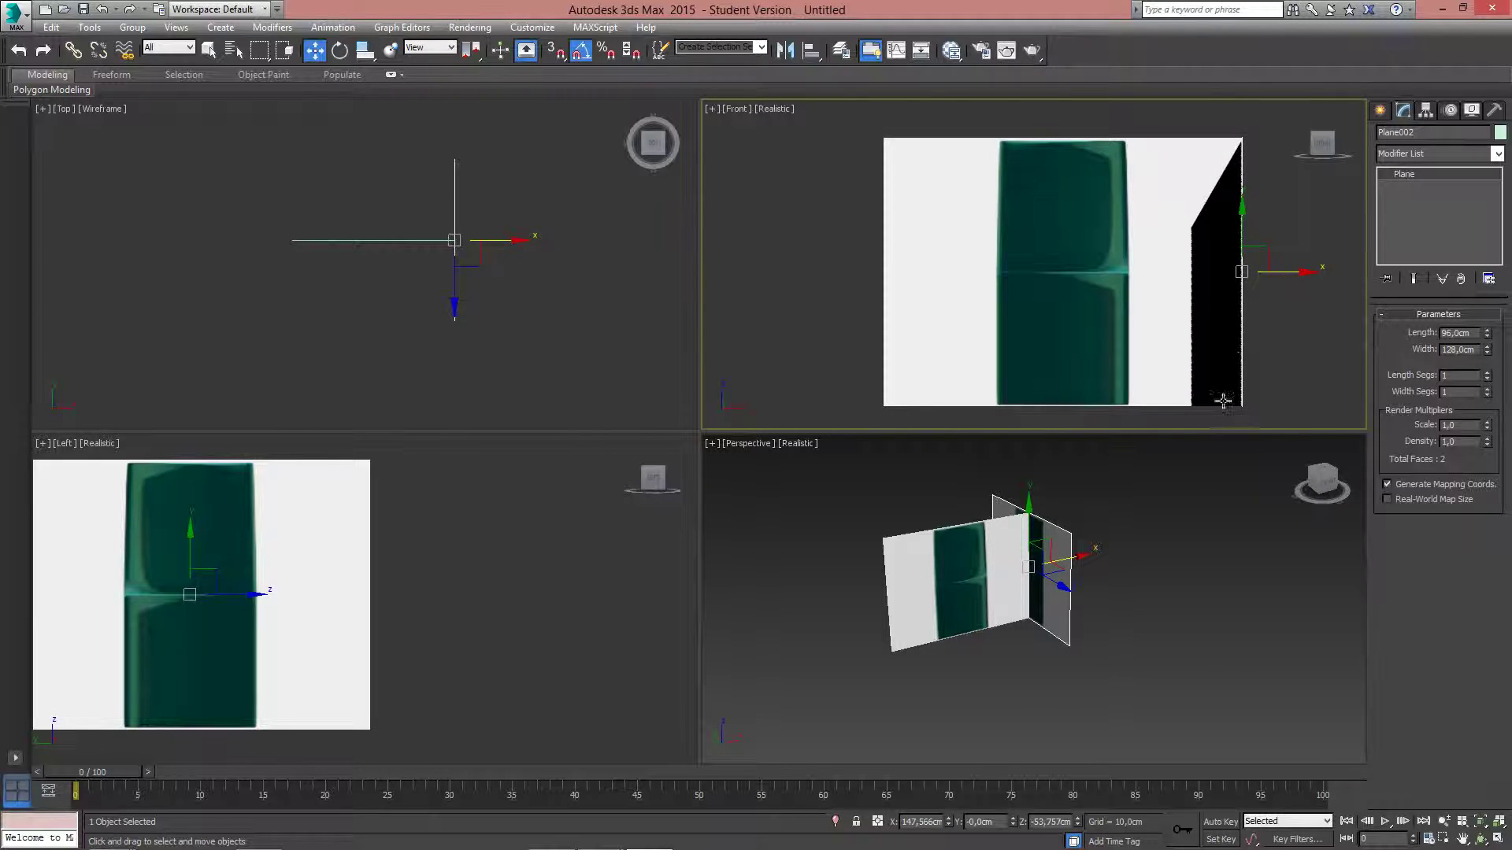
pyautogui.rightClick(1099, 498)
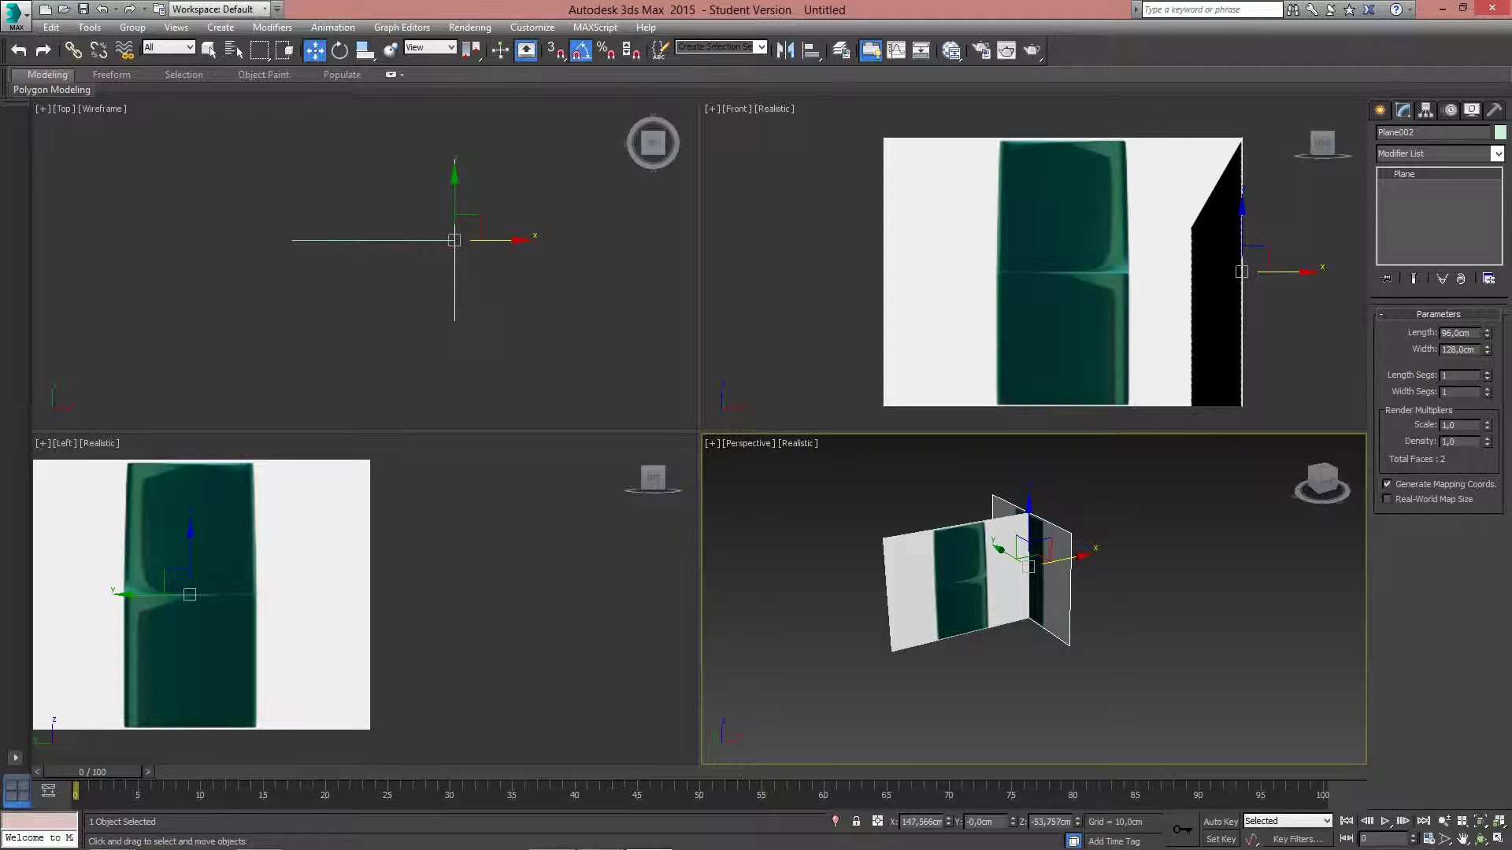
pyautogui.moveTo(1022, 541); pyautogui.dragTo(1041, 580)
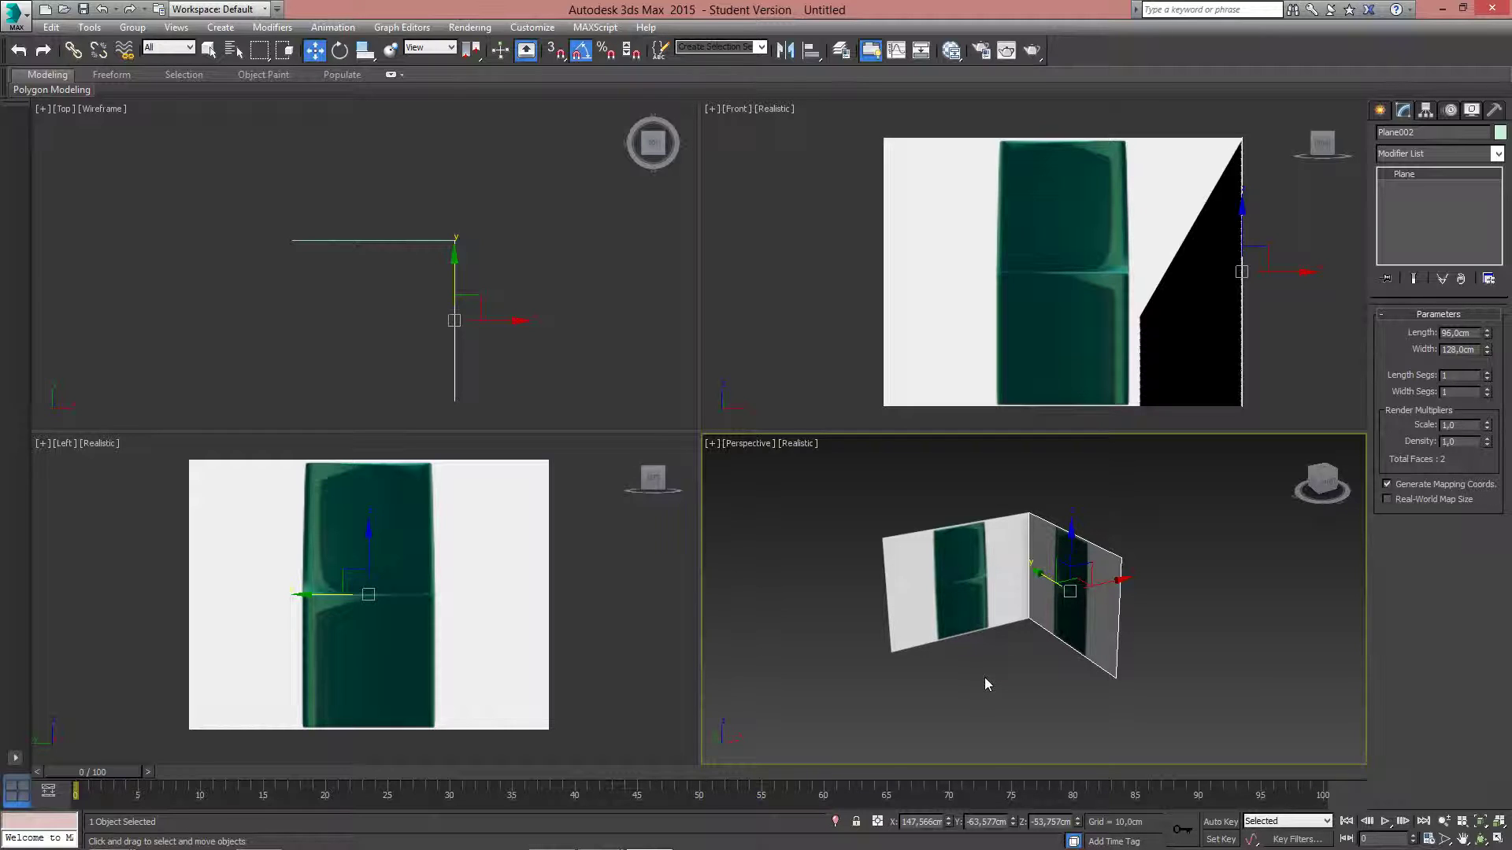
# Create one copy of the side plane, rotated 90 degrees so that it lies horizontally
pyautogui.press('e')
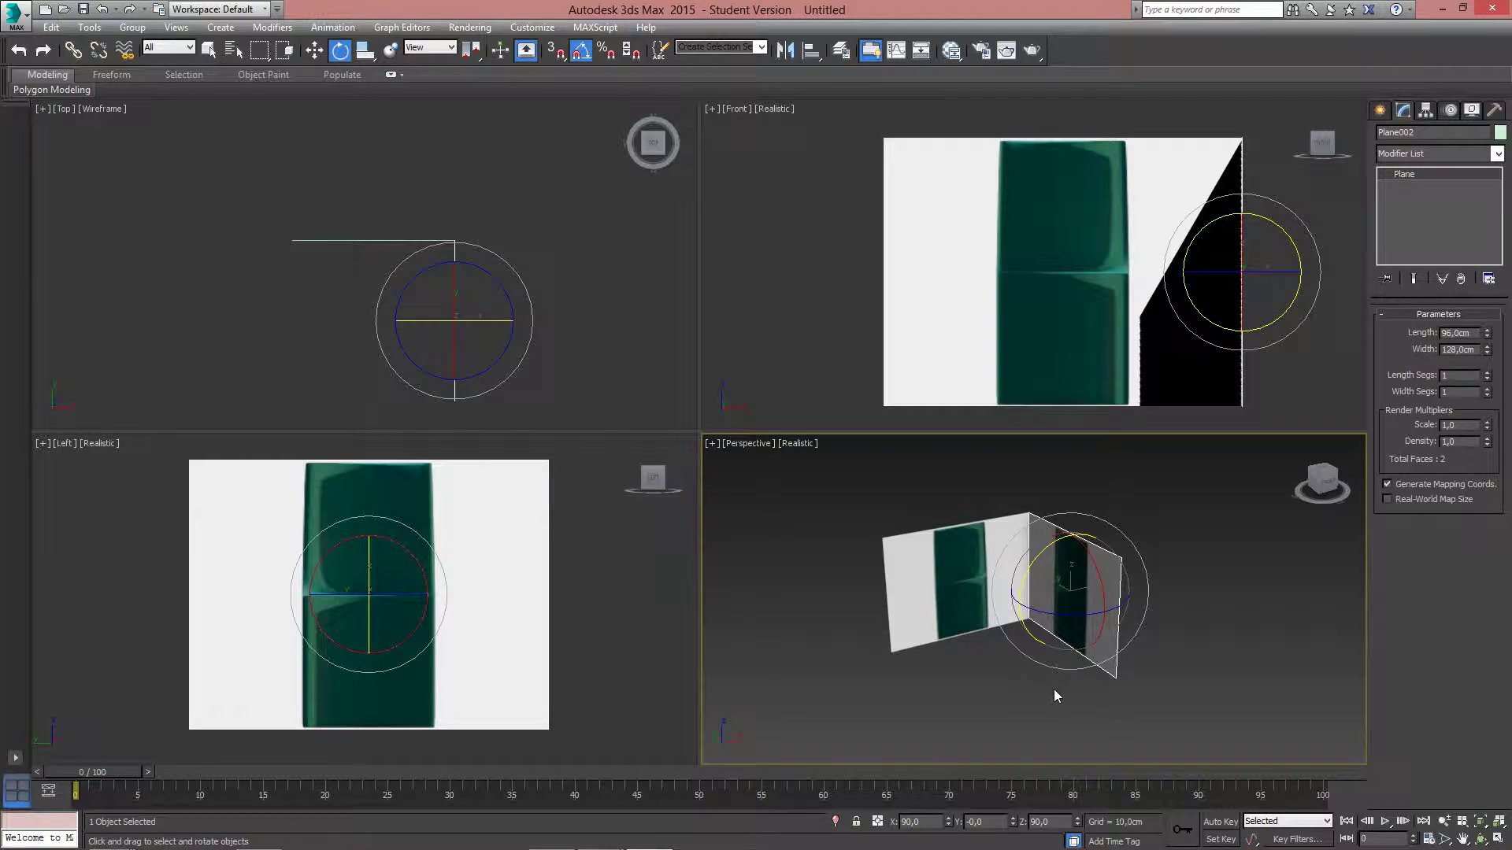
pyautogui.keyDown('shift'); pyautogui.moveTo(1033, 559); pyautogui.dragTo(1113, 545); pyautogui.keyUp('shift')
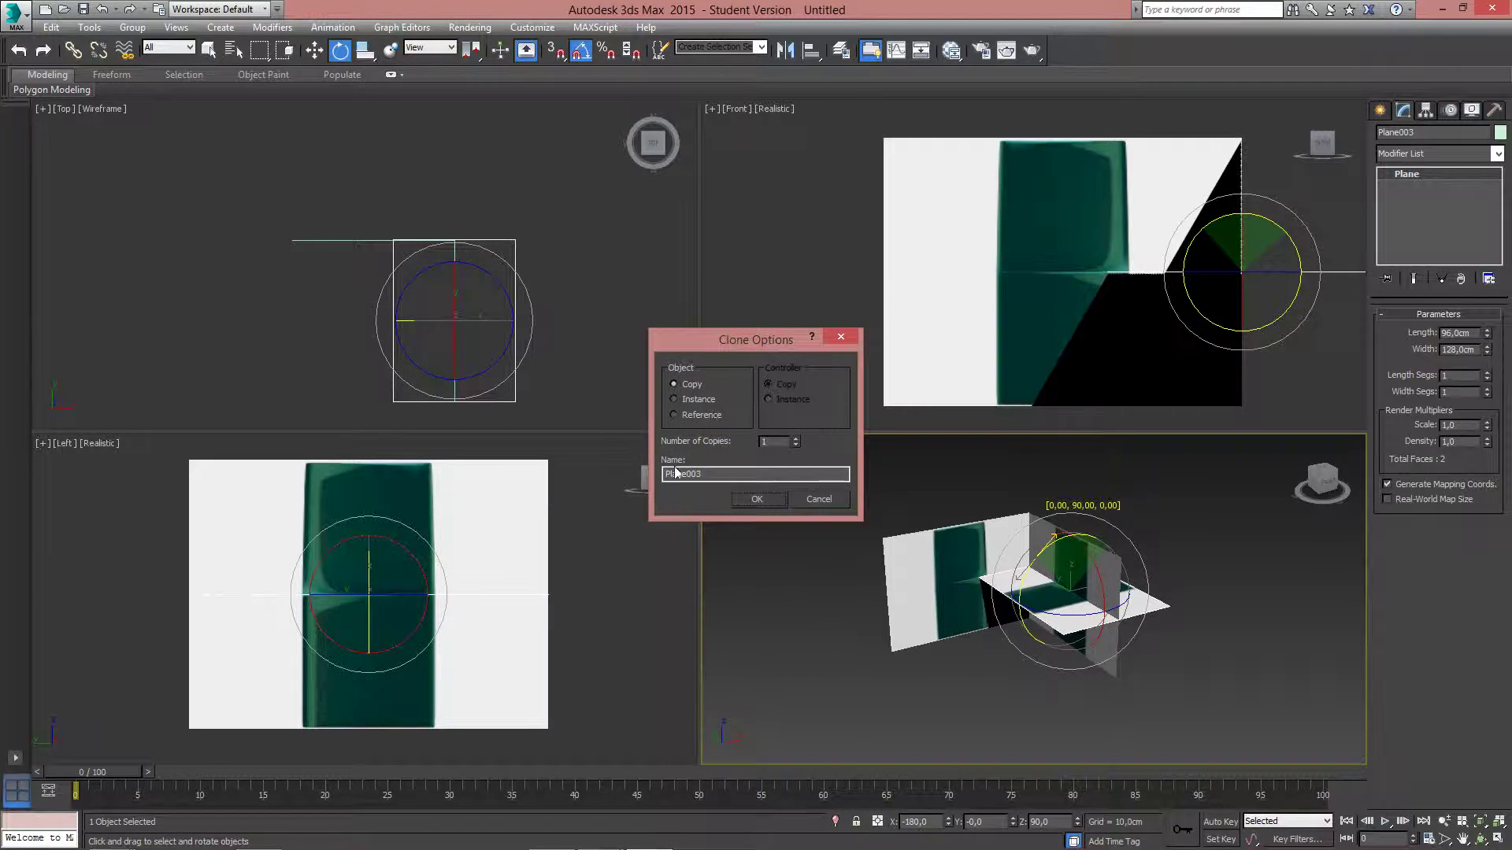
pyautogui.click(756, 499)
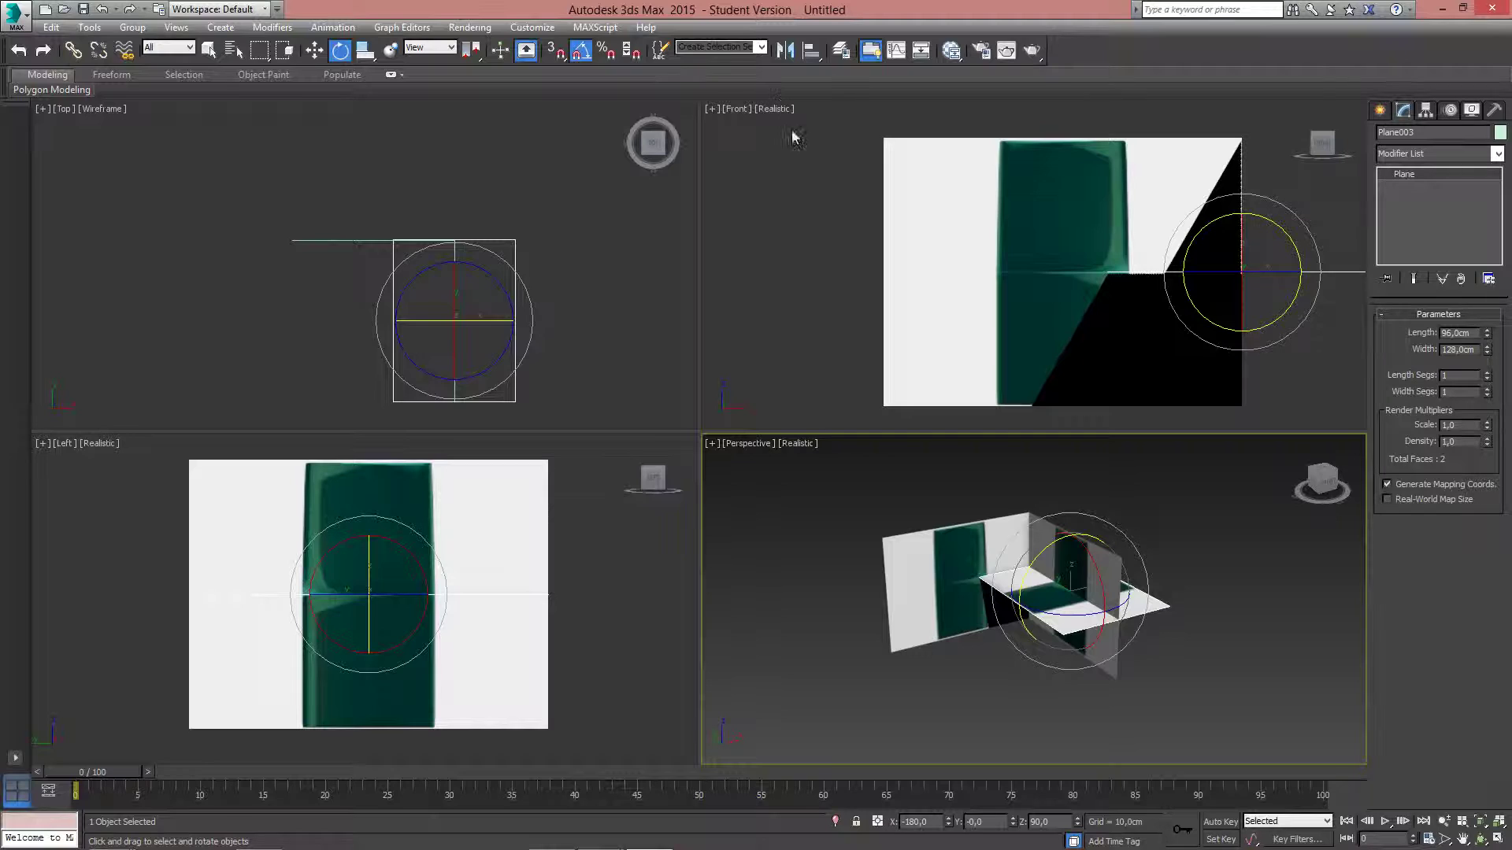
# Align the horizontal plane pivot to pivot with Plane001 in X only, and lower it to about Z -101.1 cm at the other planes' bottom edge
pyautogui.click(809, 50)
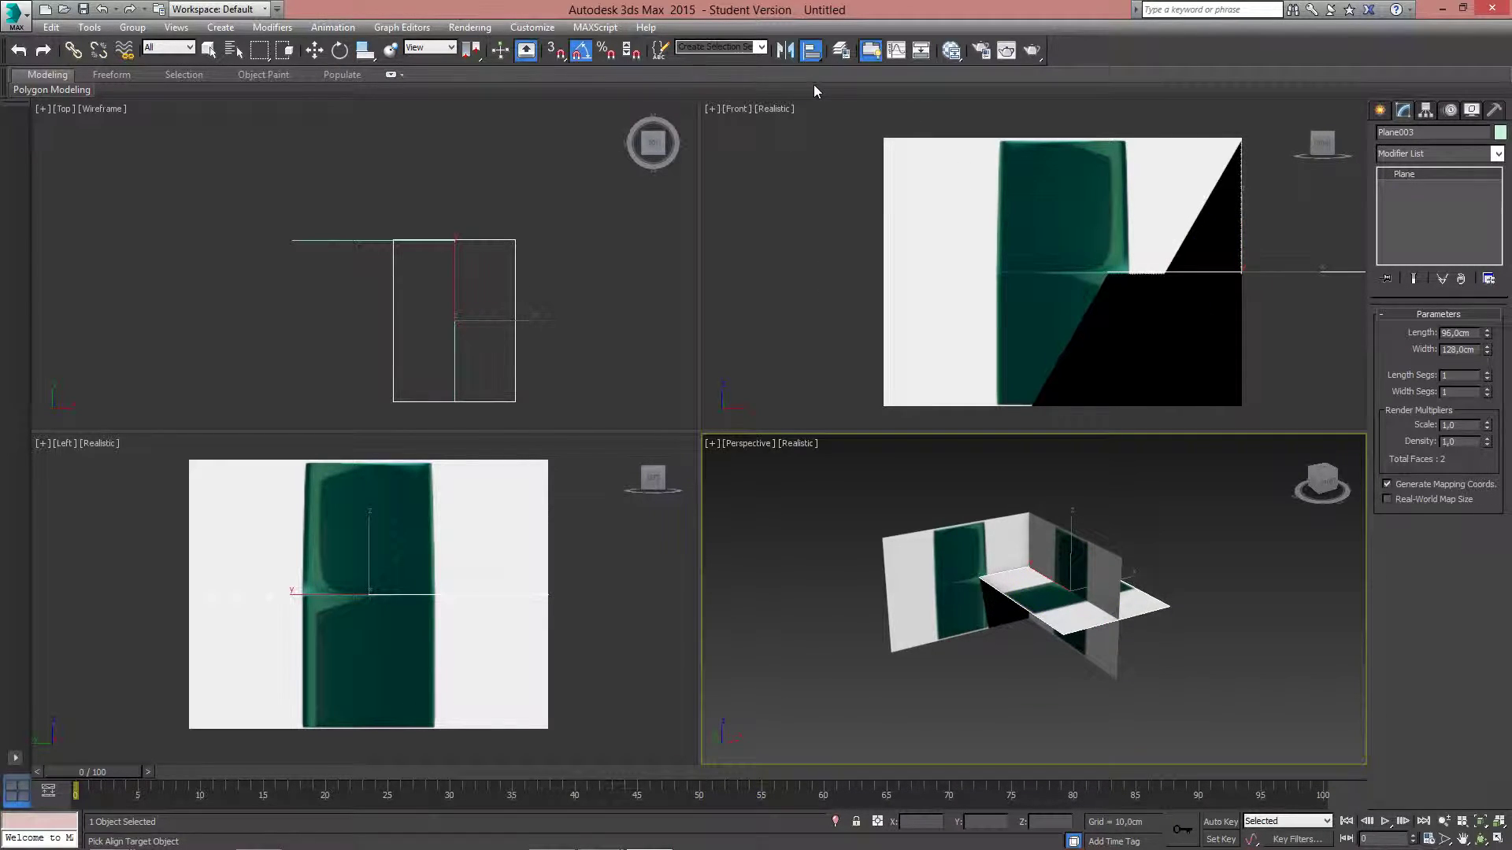
pyautogui.click(962, 561)
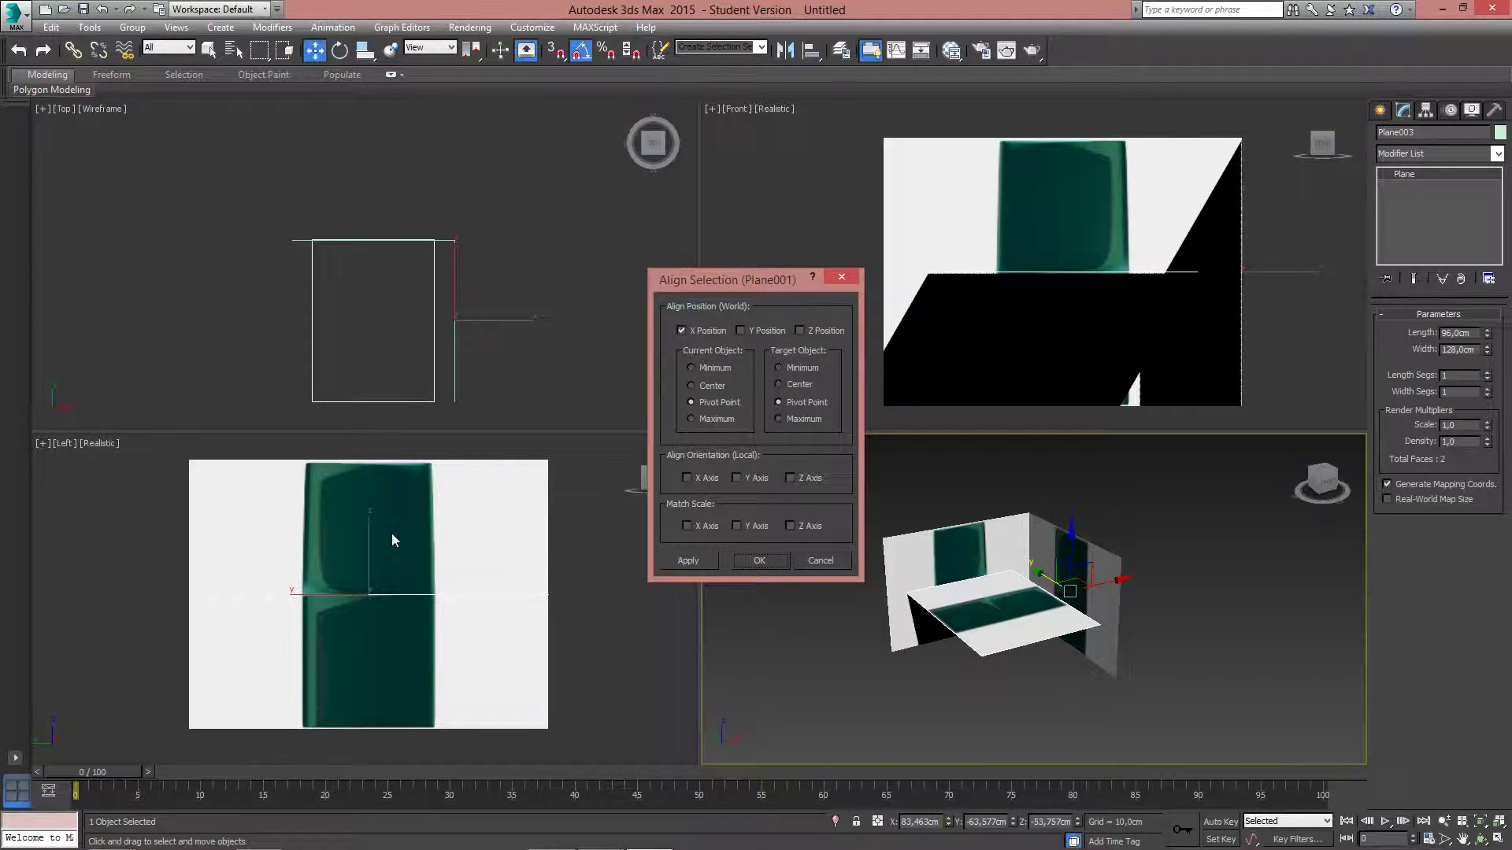
pyautogui.click(740, 331)
pyautogui.click(810, 334)
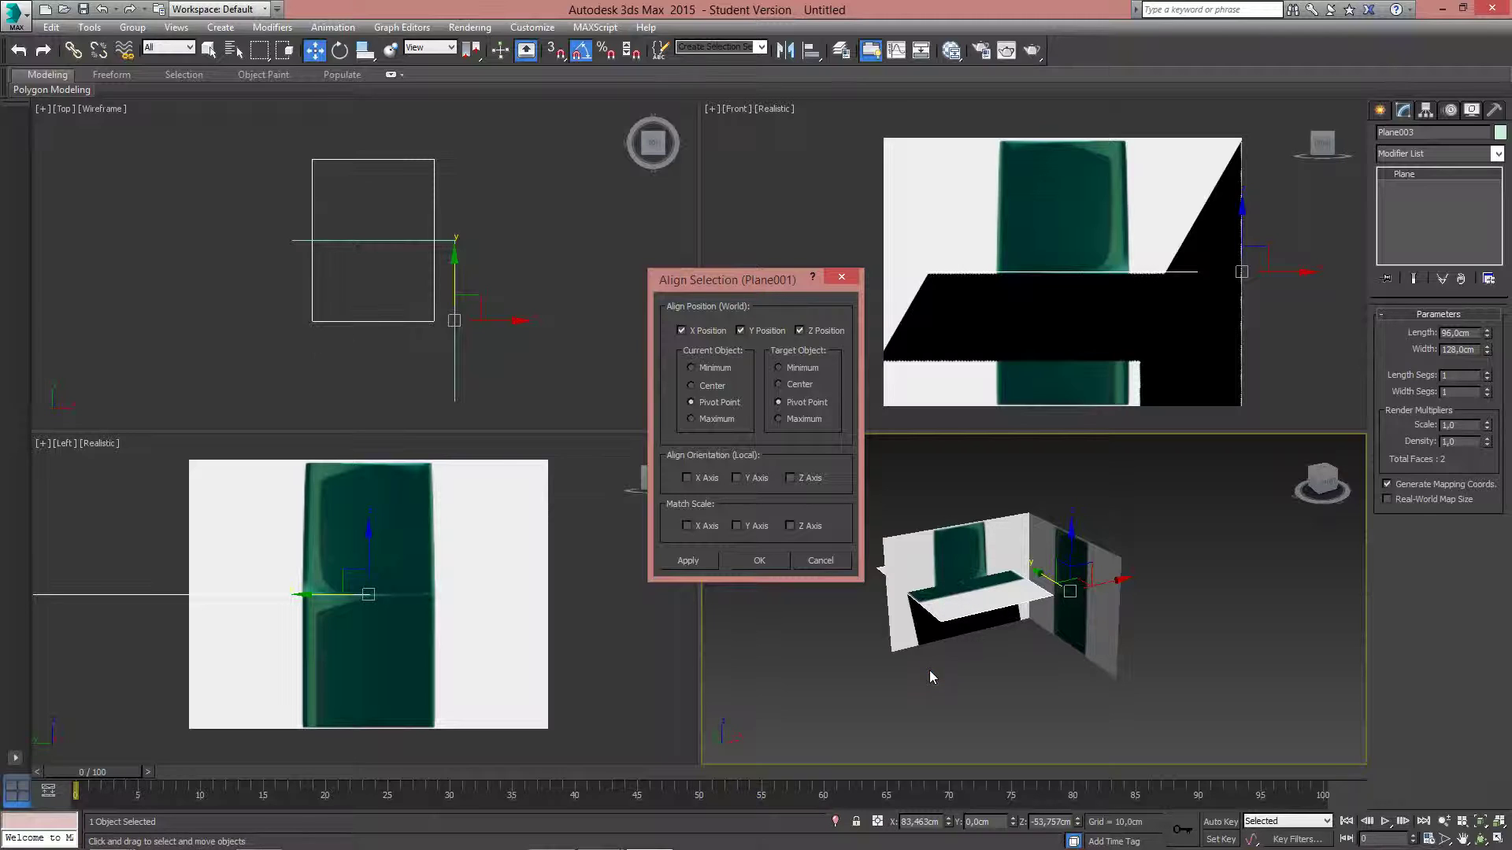
pyautogui.click(753, 331)
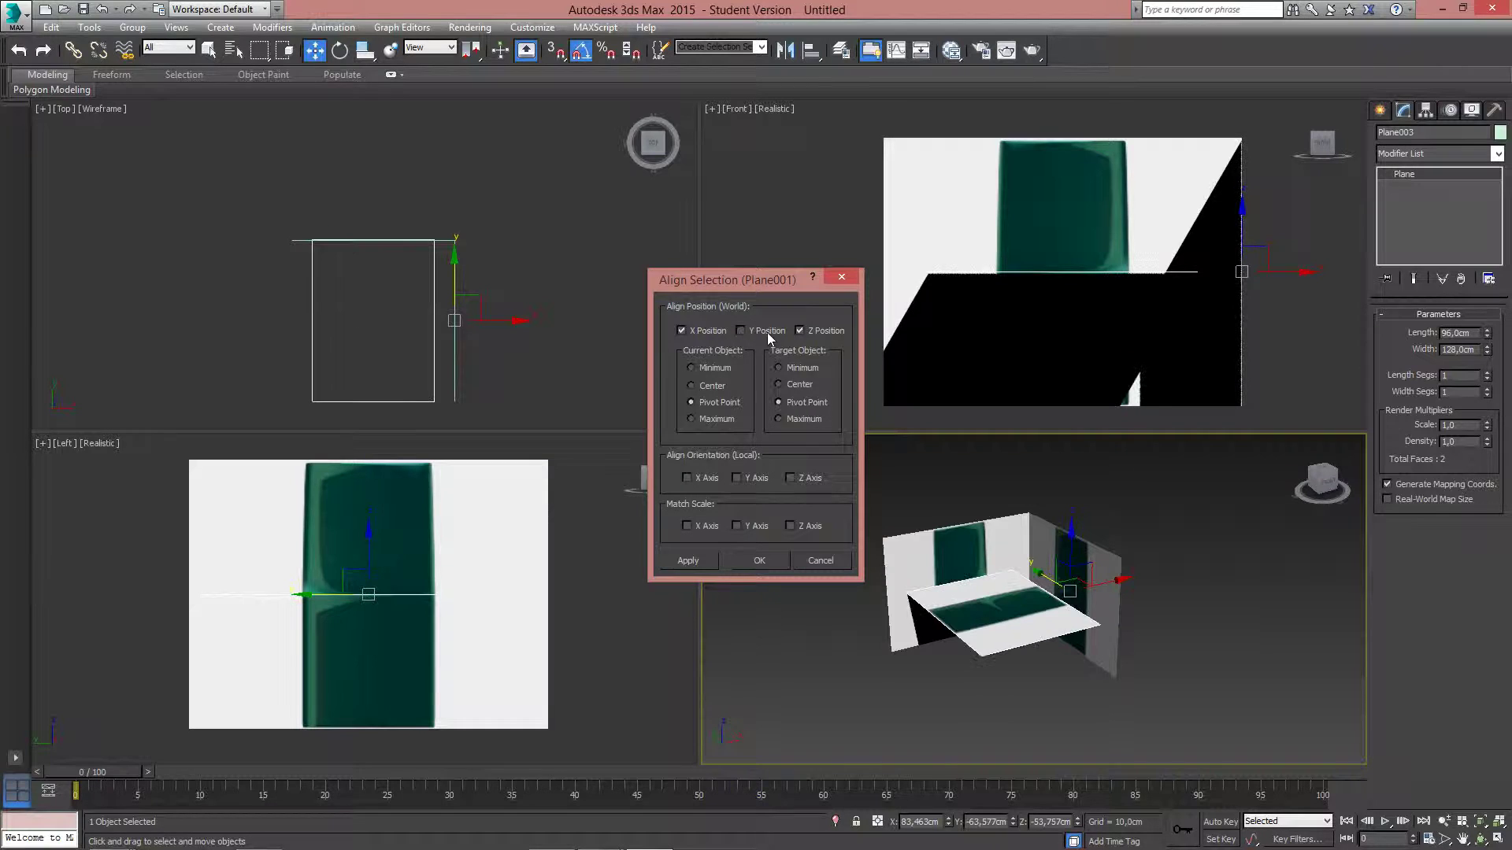
pyautogui.click(801, 330)
pyautogui.click(758, 561)
pyautogui.moveTo(996, 560); pyautogui.dragTo(958, 631)
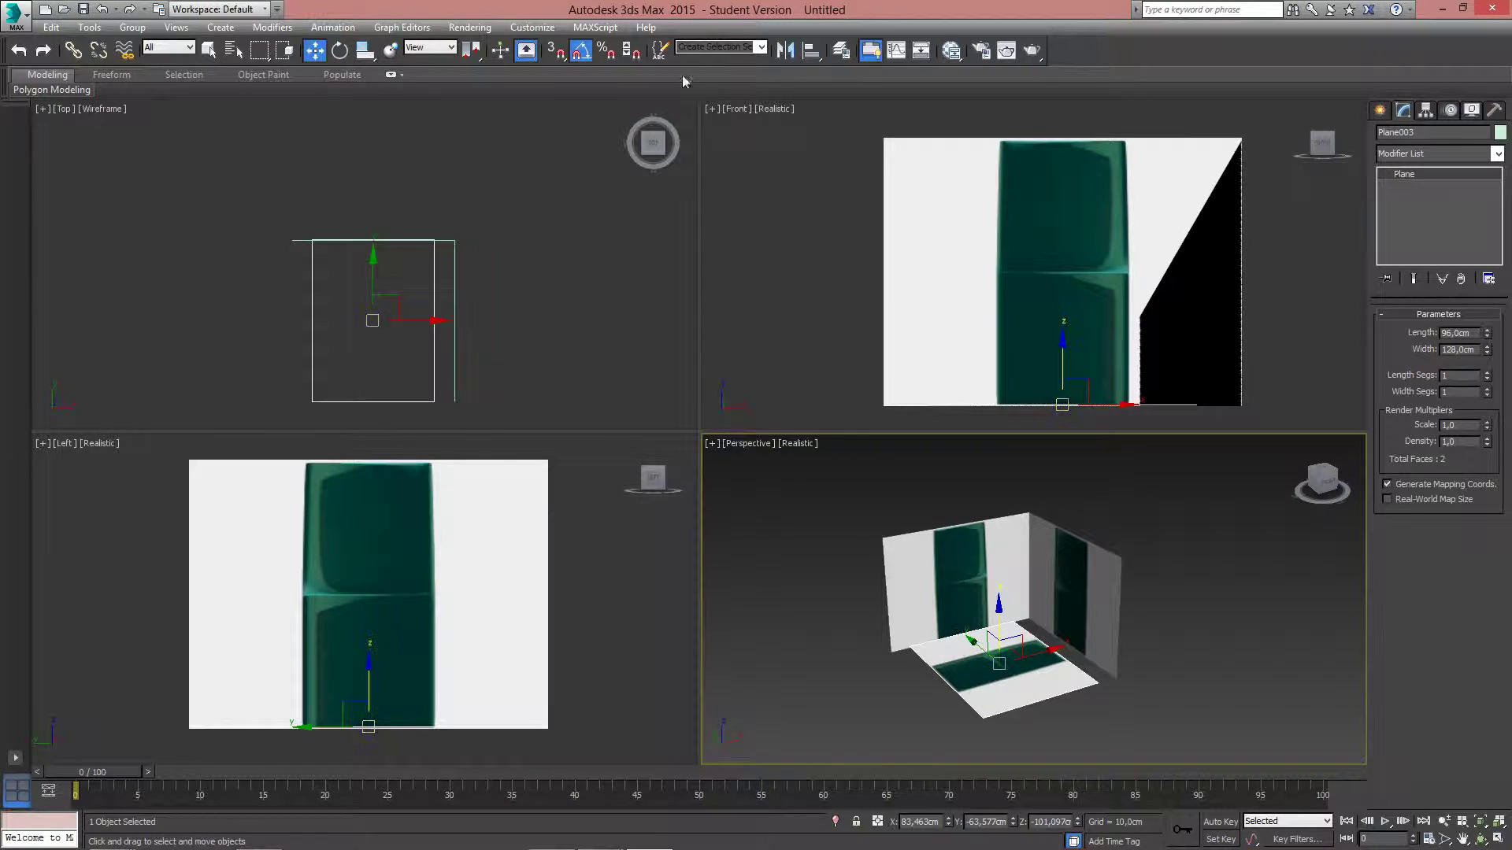
# Select the side plane and delete Material #10 and Material #9 with their bitmap nodes in the Slate Material Editor
pyautogui.click(952, 51)
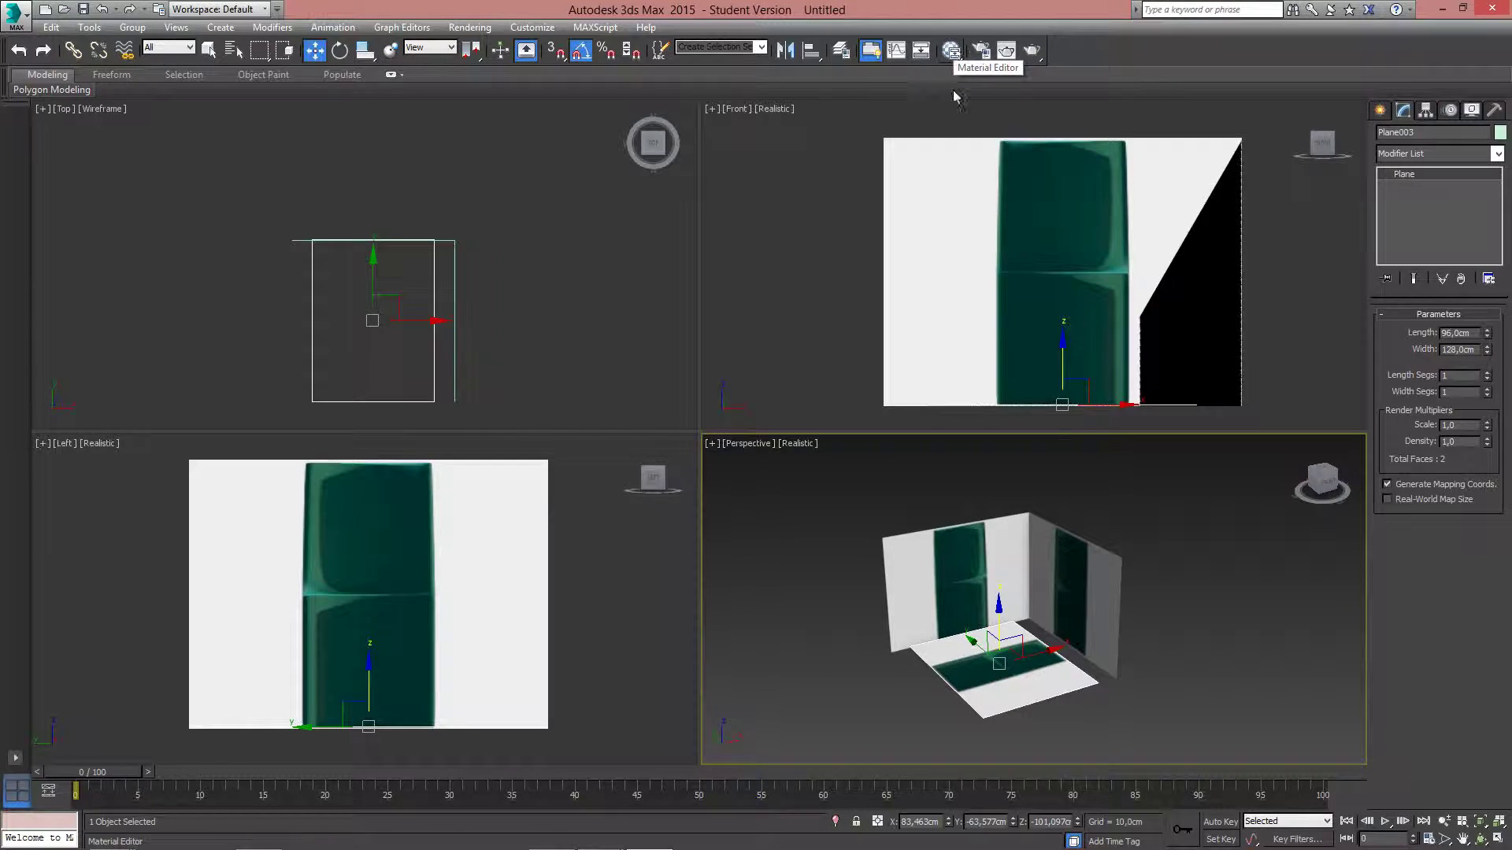
pyautogui.click(1093, 578)
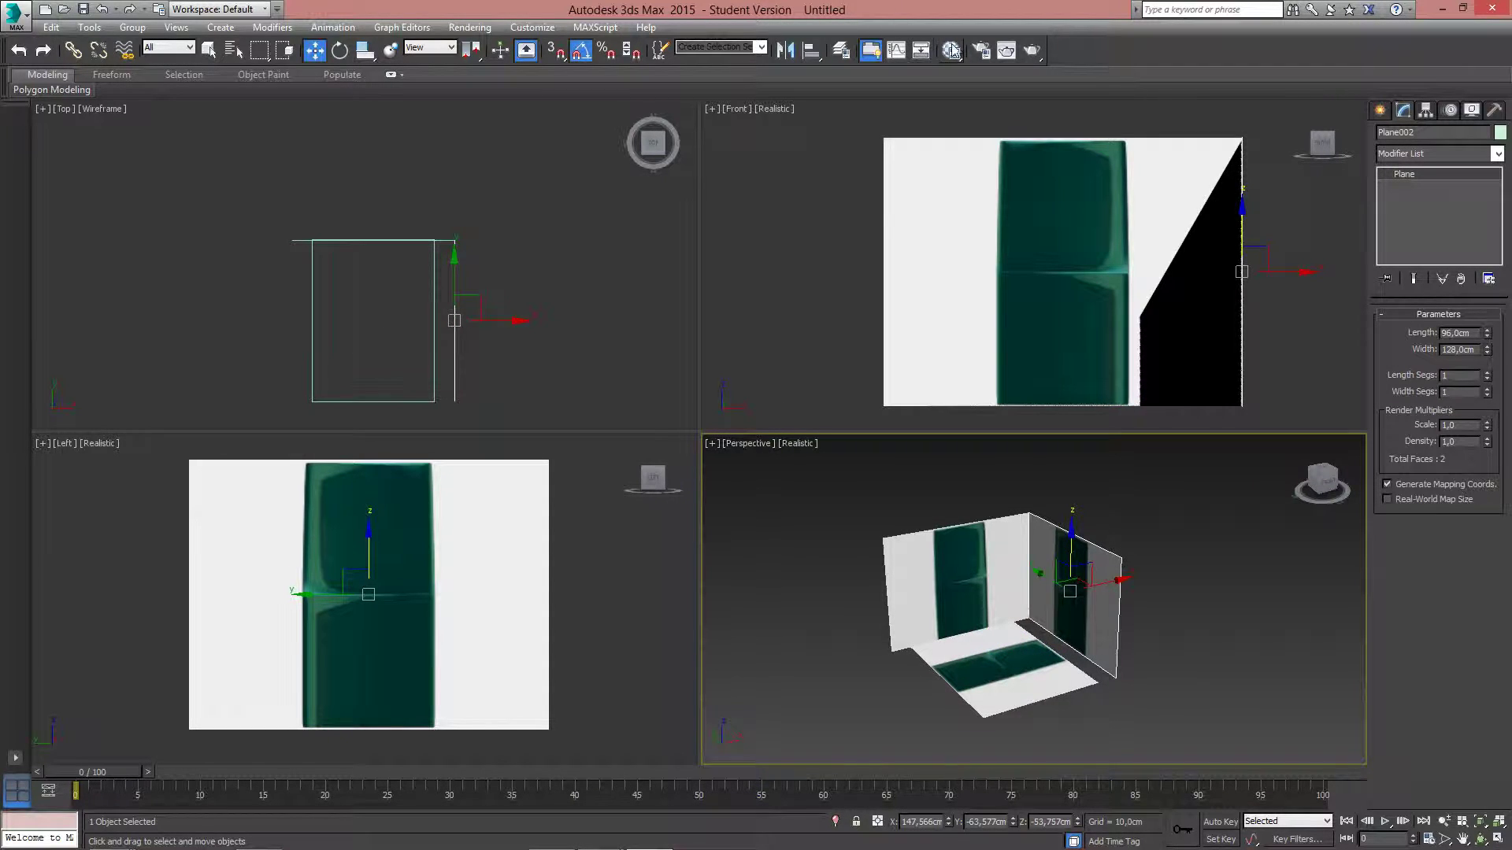
pyautogui.click(954, 51)
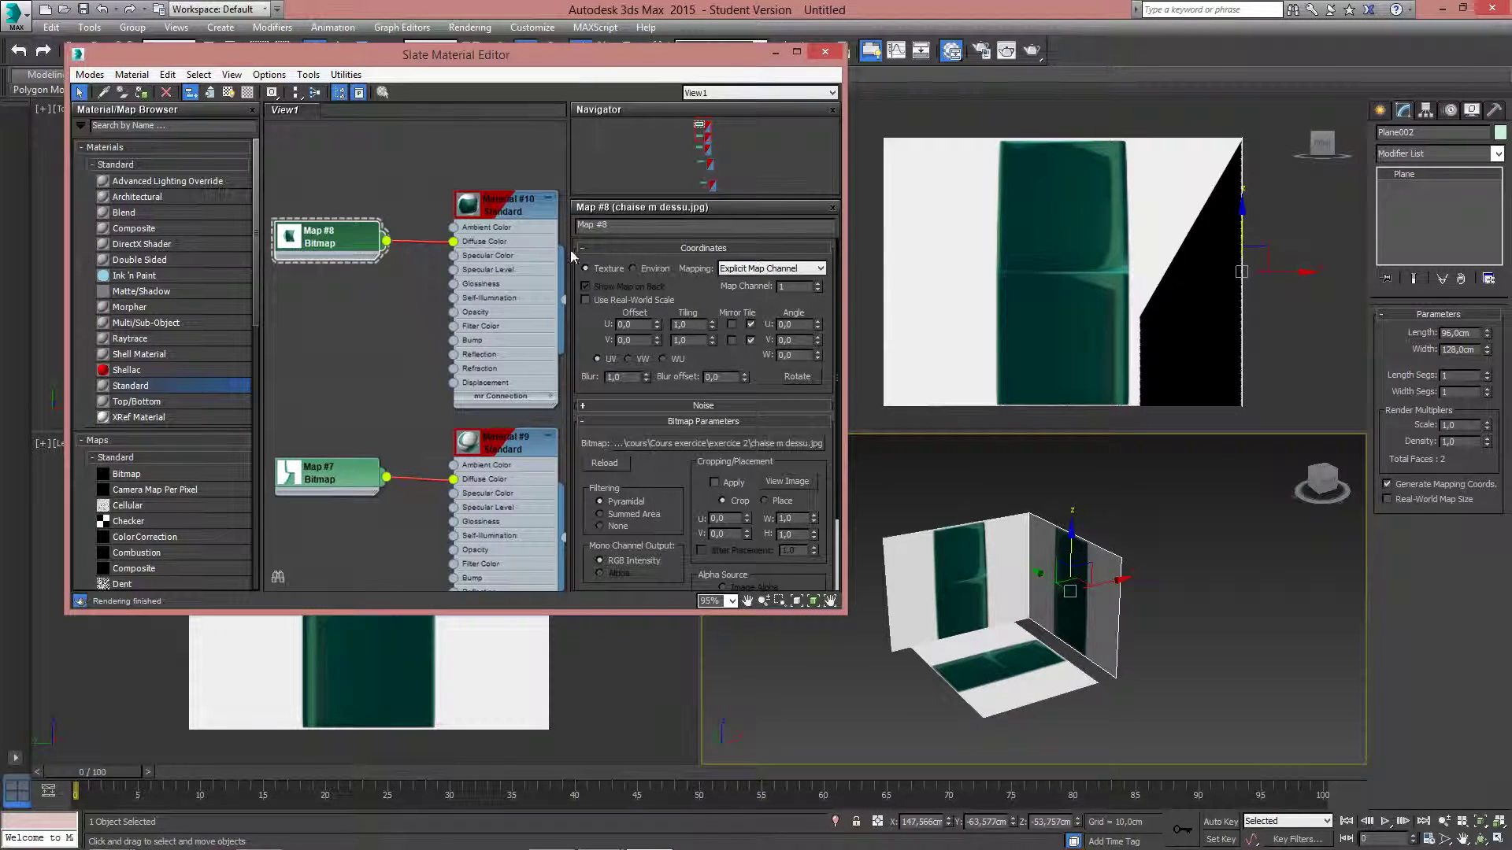
pyautogui.moveTo(431, 177)
pyautogui.mouseDown()
pyautogui.moveTo(541, 536)
pyautogui.moveTo(532, 499)
pyautogui.mouseUp()
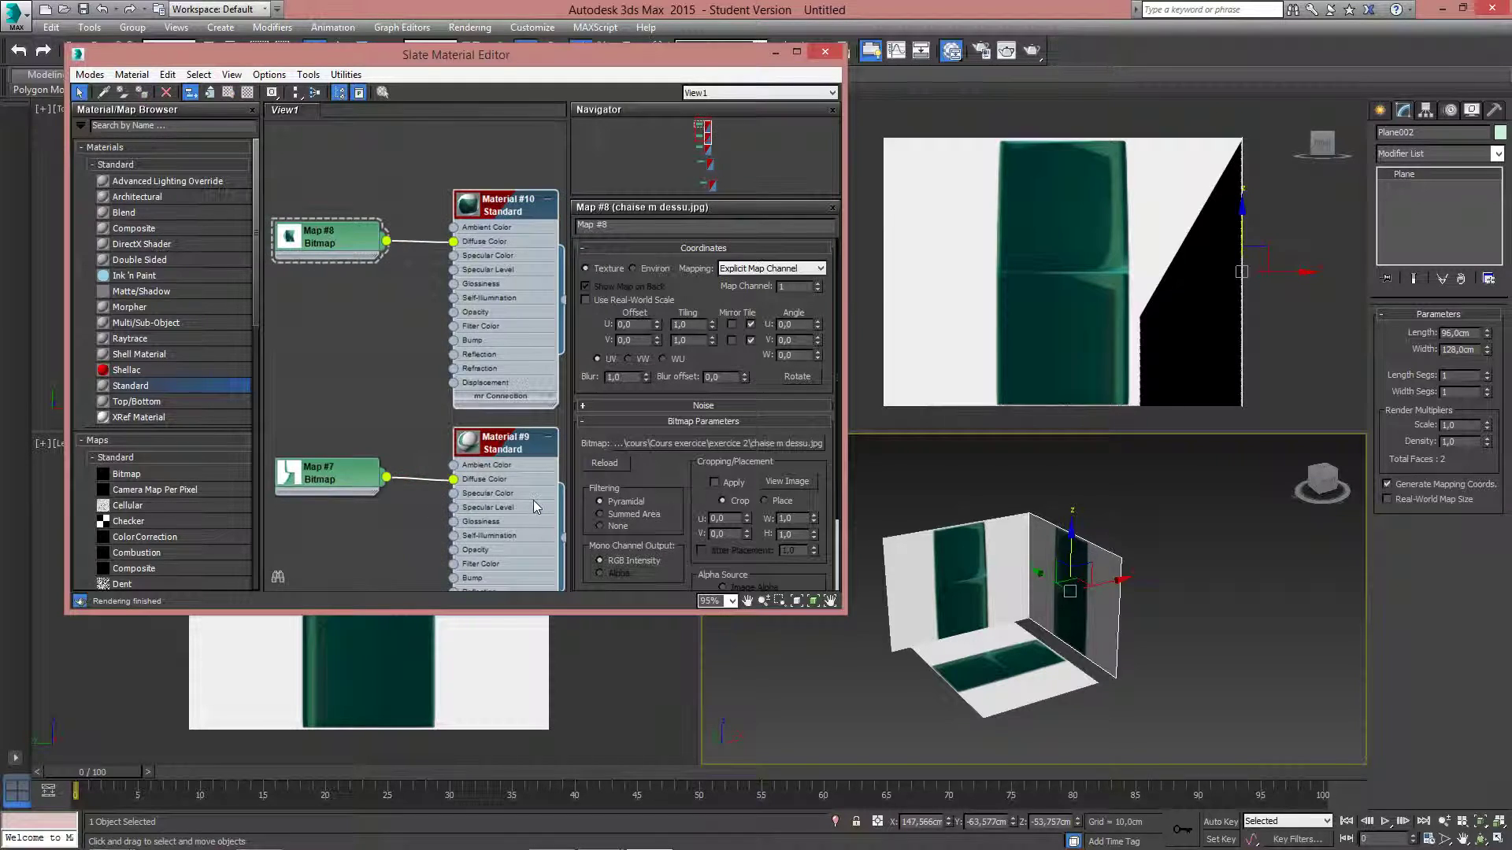
pyautogui.press('Delete')
pyautogui.moveTo(414, 235); pyautogui.dragTo(326, 470)
pyautogui.press('Delete')
# Duplicate Material #6 together with its Map #4 bitmap node, placing the copy above the original
pyautogui.moveTo(391, 519); pyautogui.dragTo(394, 351, button='middle')
pyautogui.scroll(-2, 414, 409)
pyautogui.moveTo(470, 507); pyautogui.dragTo(474, 419, button='middle')
pyautogui.scroll(2, 471, 408)
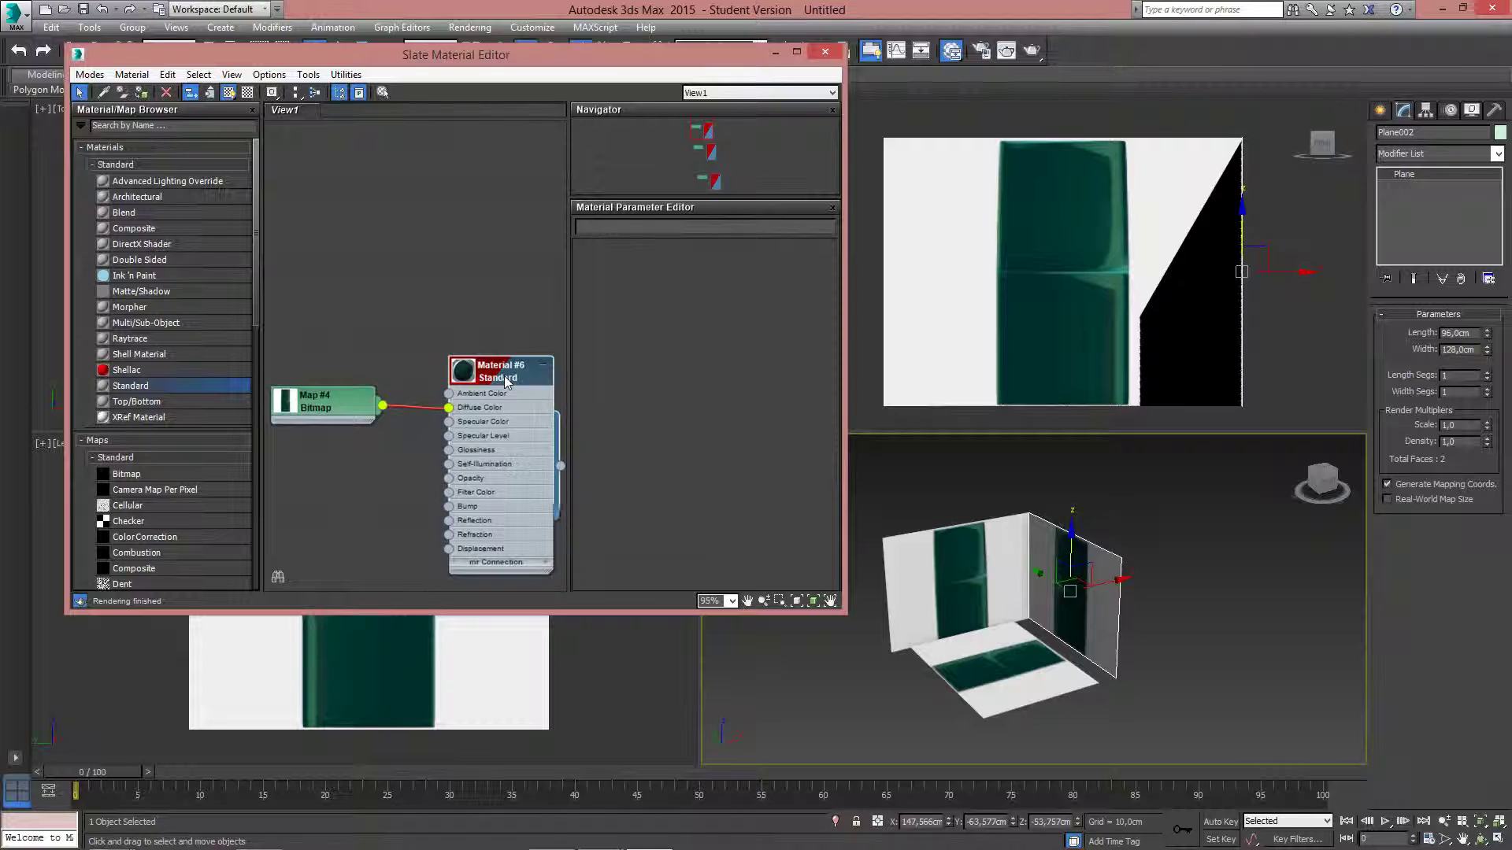
pyautogui.click(328, 407)
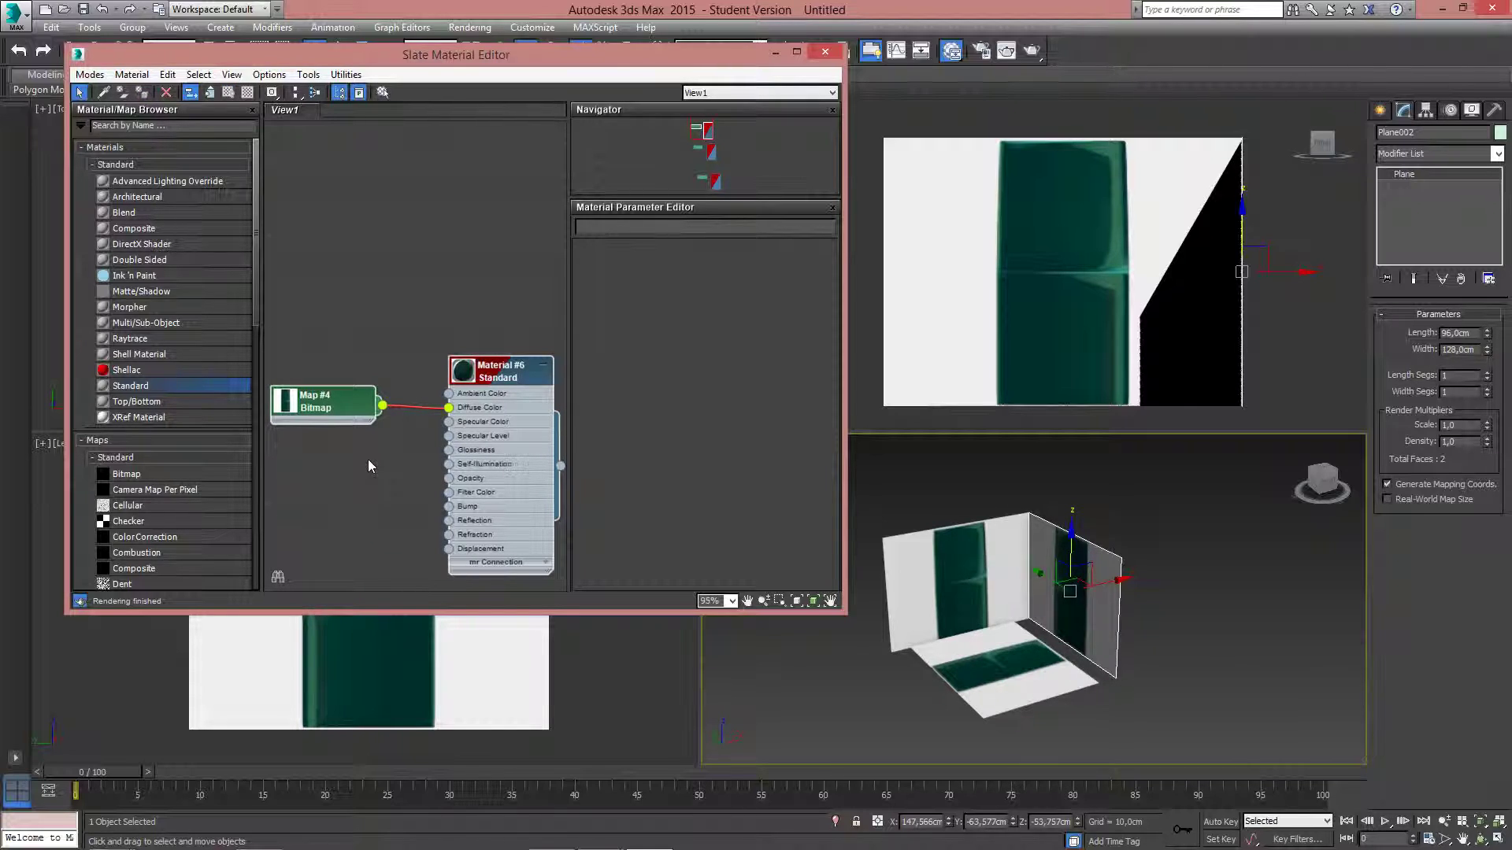
pyautogui.keyDown('shift'); pyautogui.moveTo(502, 380); pyautogui.dragTo(504, 142); pyautogui.keyUp('shift')
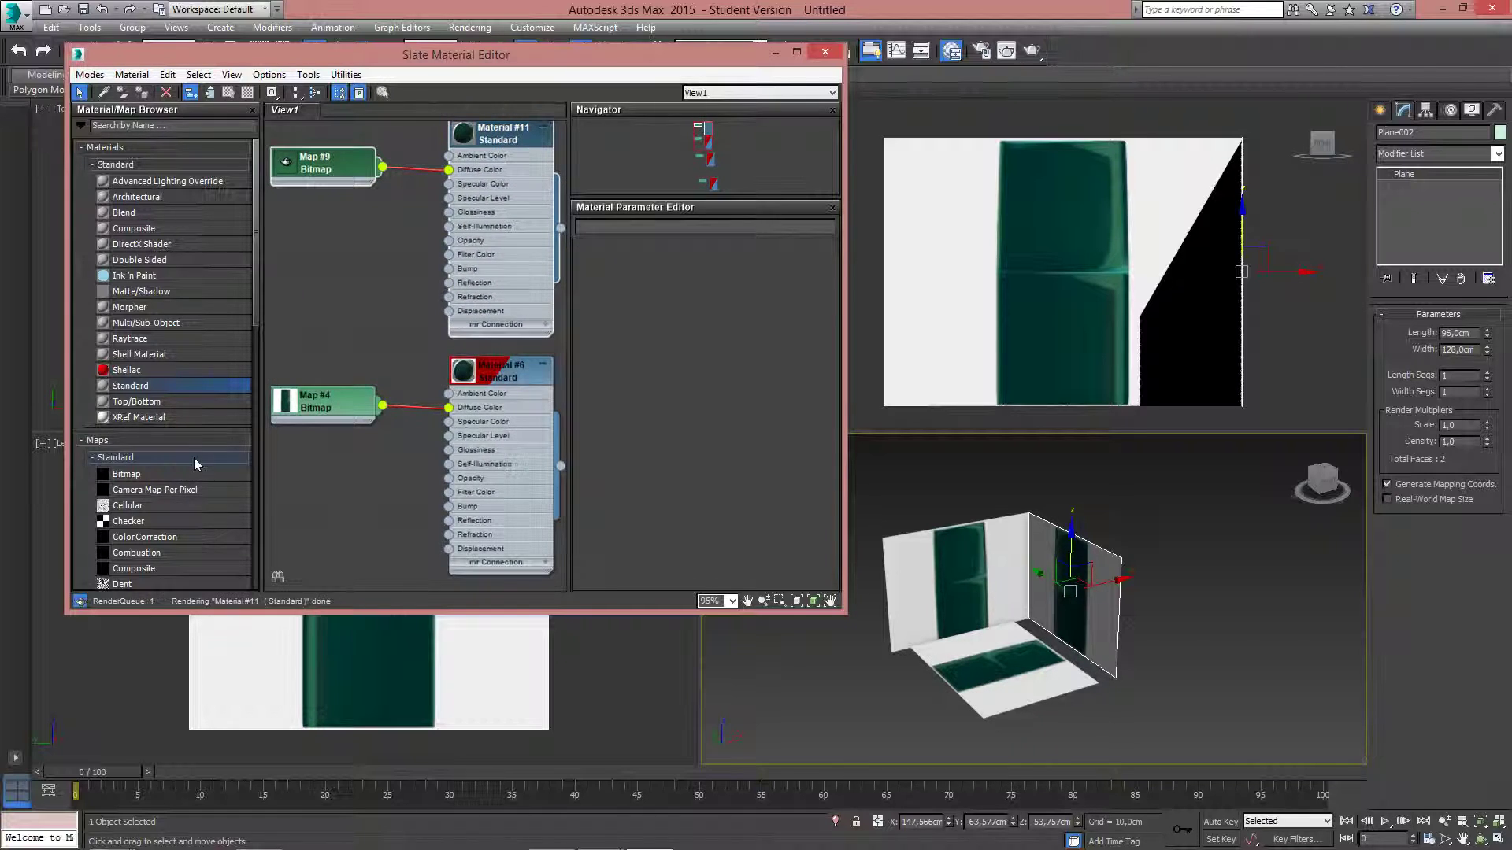
pyautogui.moveTo(429, 317); pyautogui.dragTo(423, 433, button='middle')
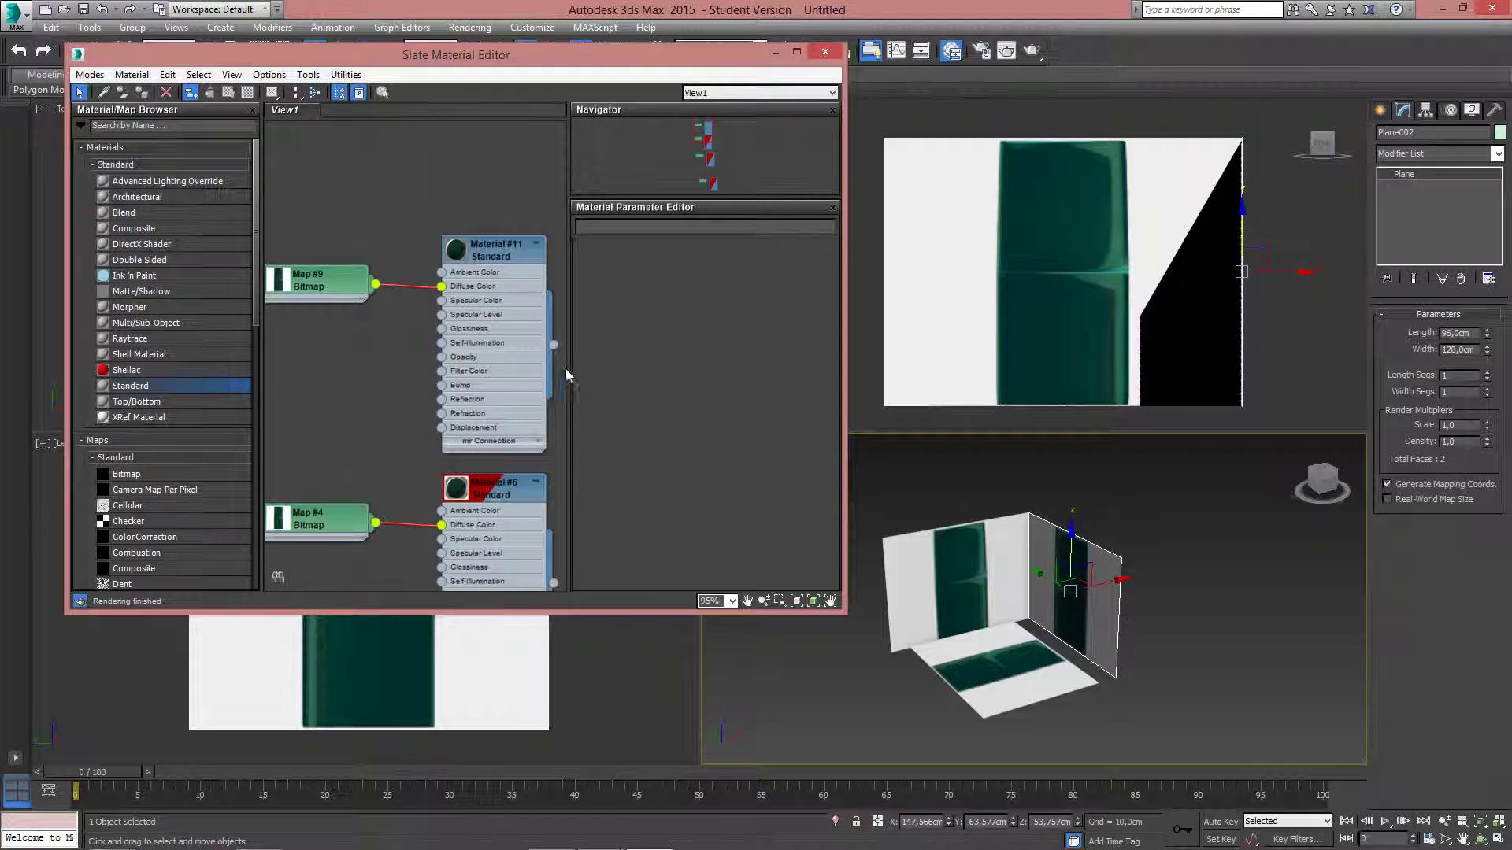
# Assign the duplicated material to the selected side plane and show it shaded in the viewport
pyautogui.rightClick(481, 256)
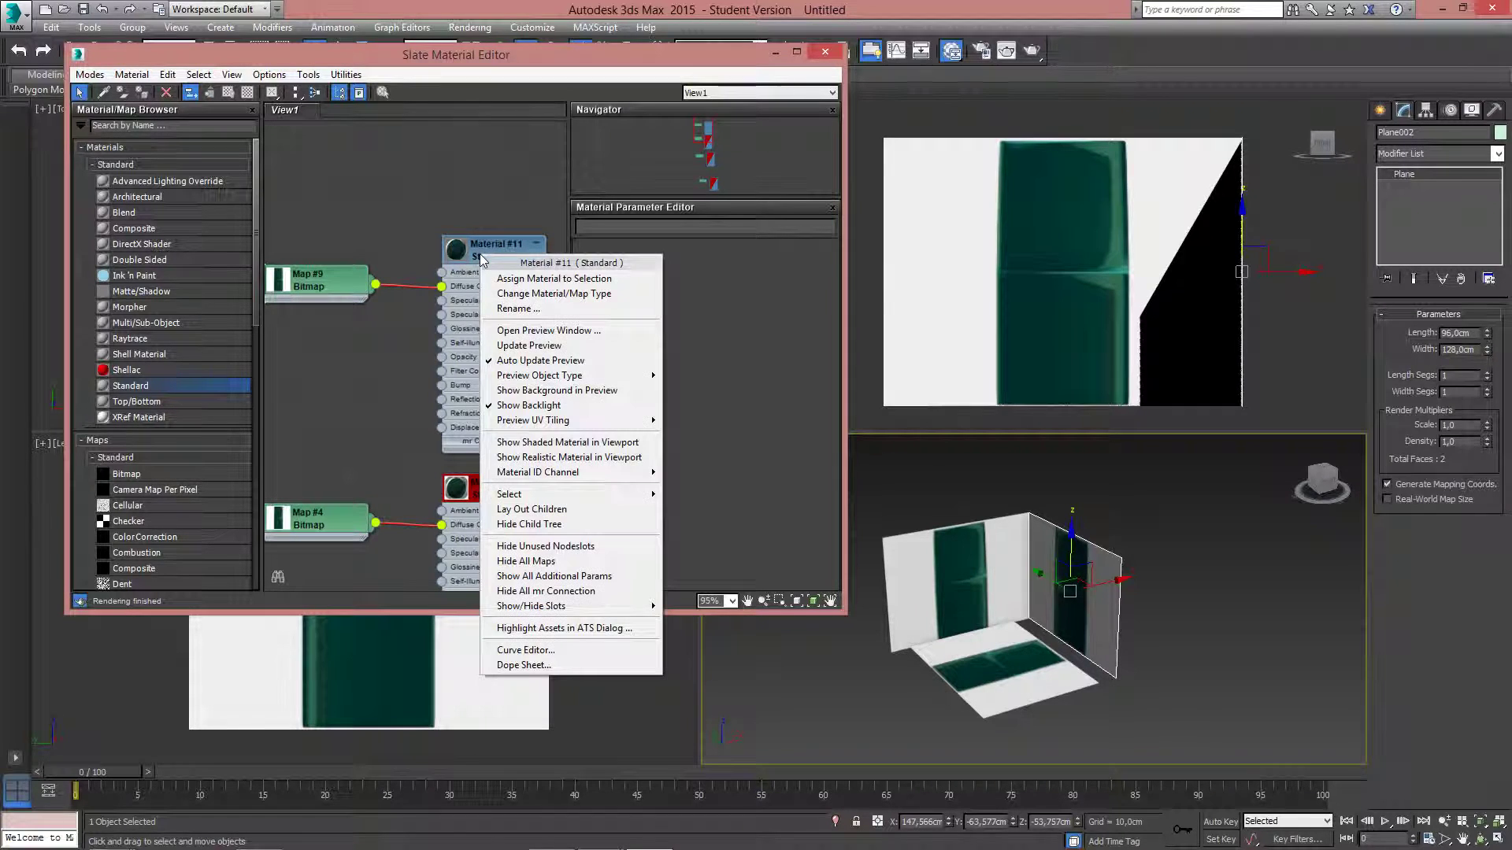
pyautogui.click(516, 279)
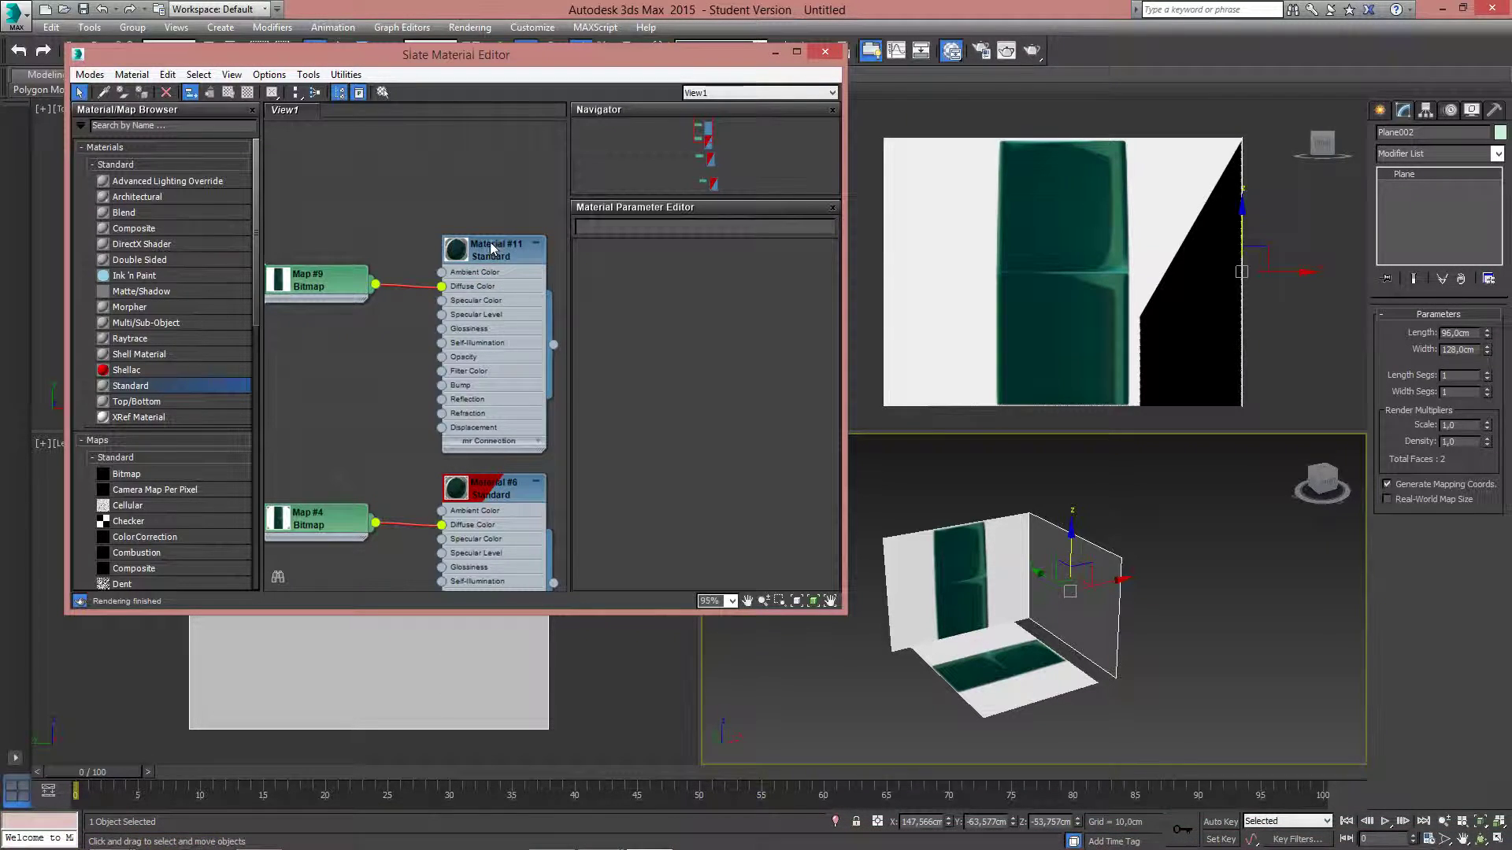
pyautogui.rightClick(491, 248)
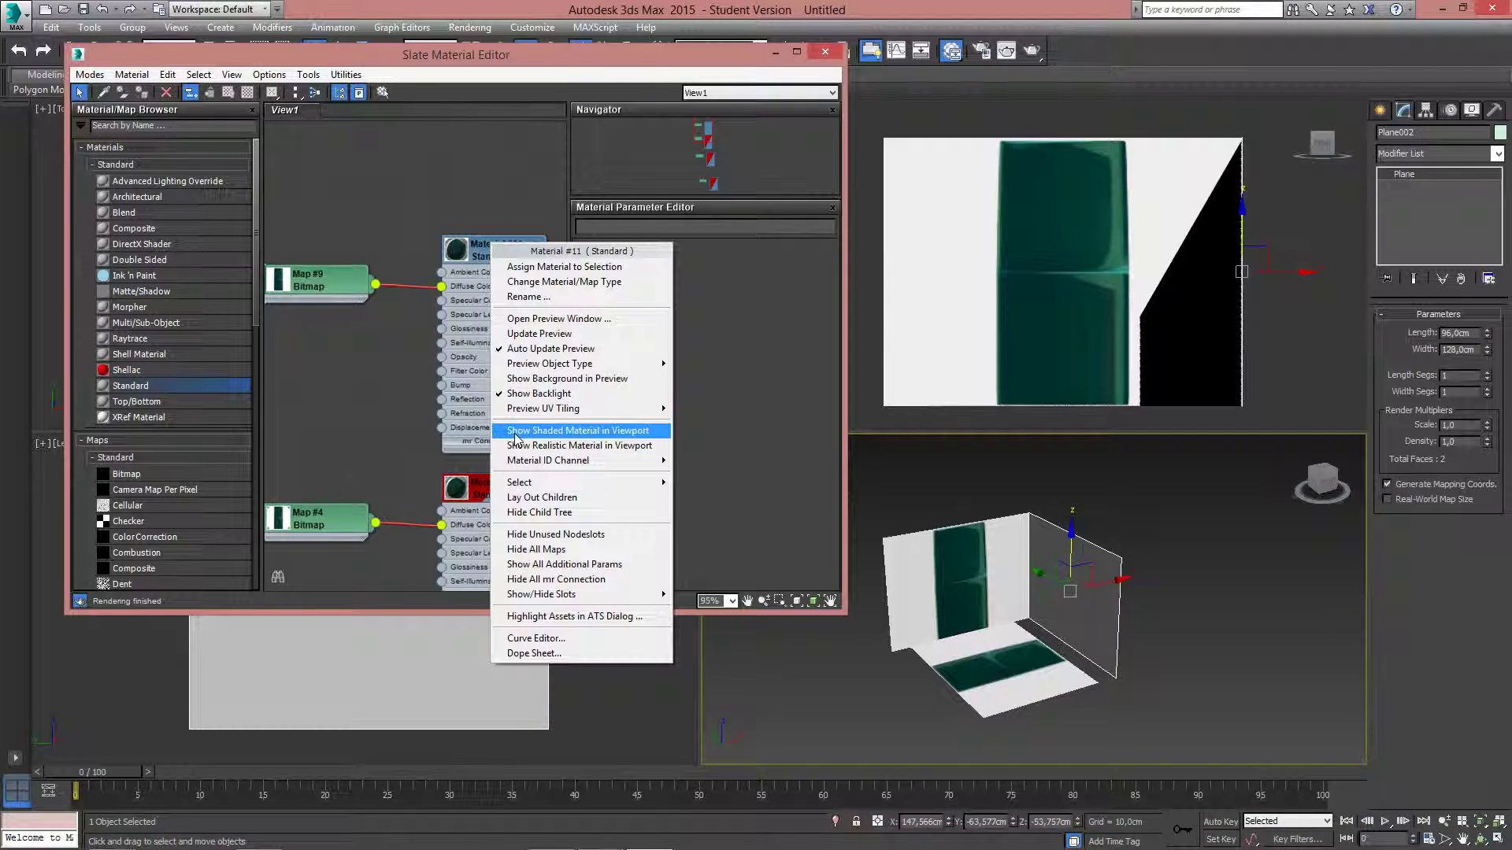
pyautogui.click(515, 433)
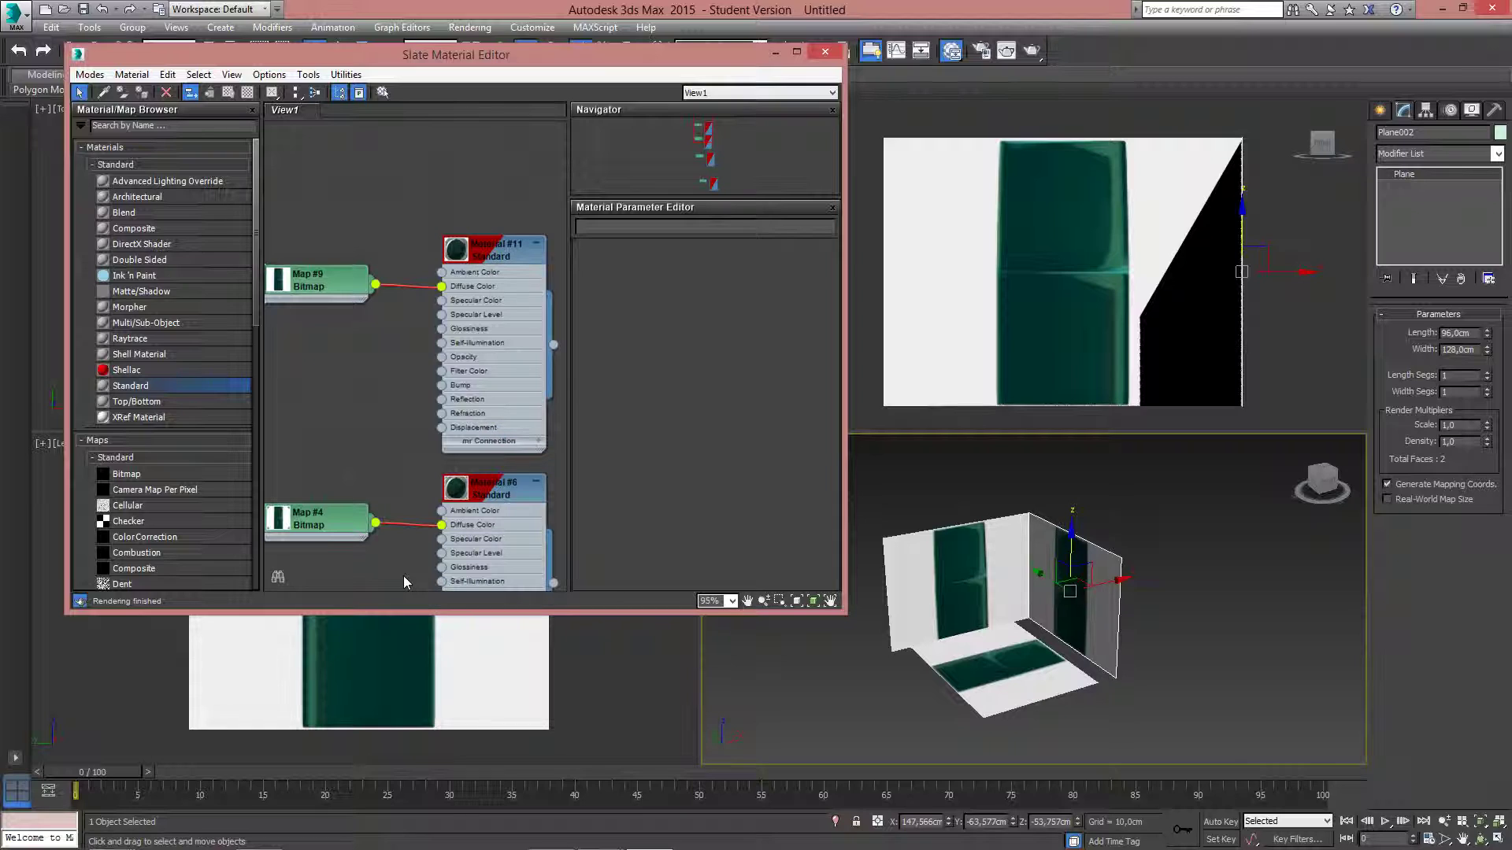
# Replace the image in the duplicated material's bitmap map with chaise m cote.jpg
pyautogui.doubleClick(338, 282)
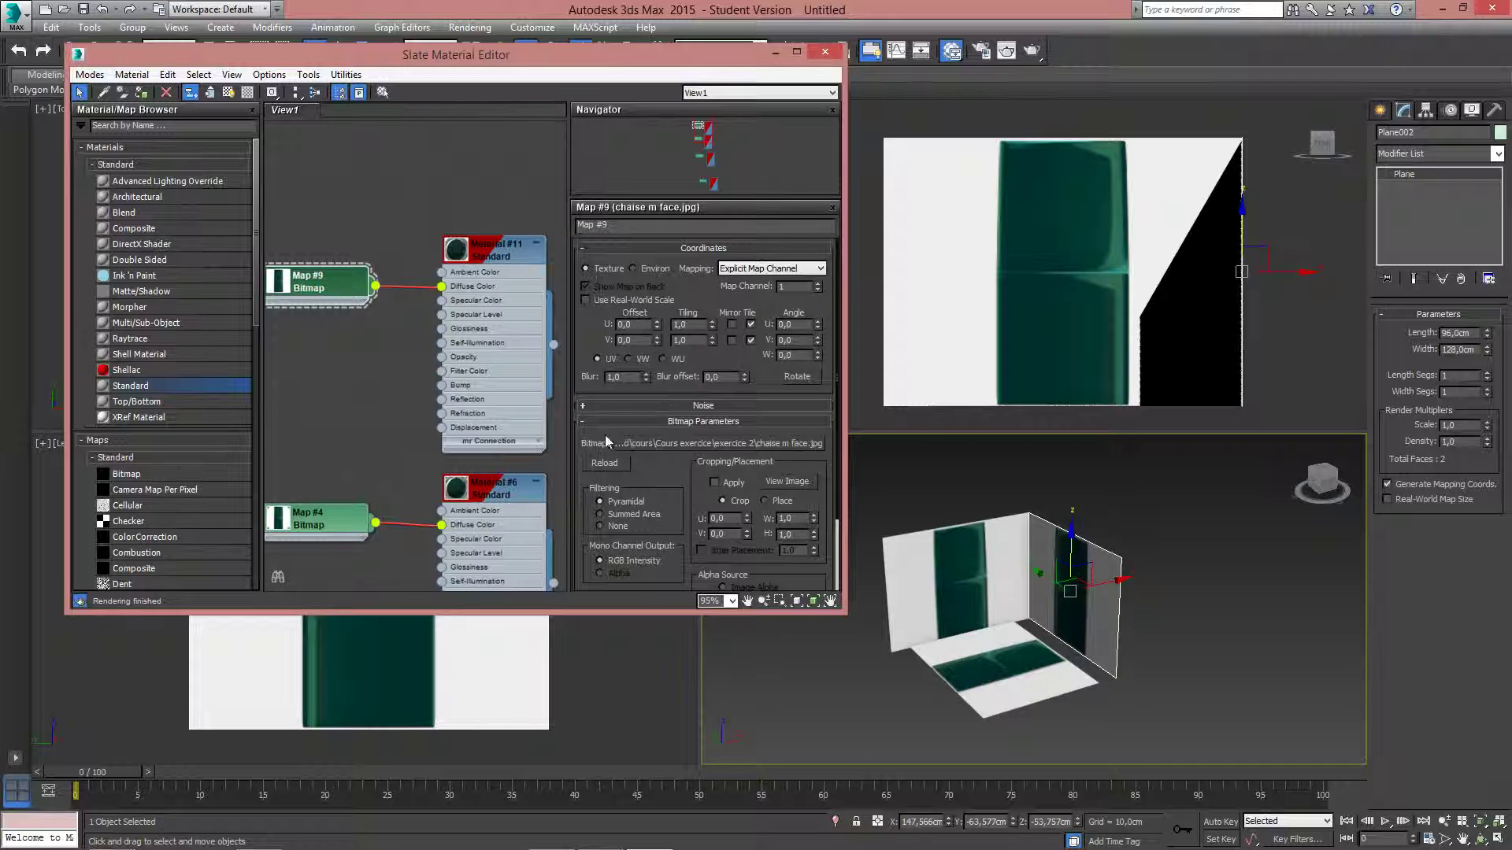
pyautogui.click(723, 443)
pyautogui.doubleClick(303, 229)
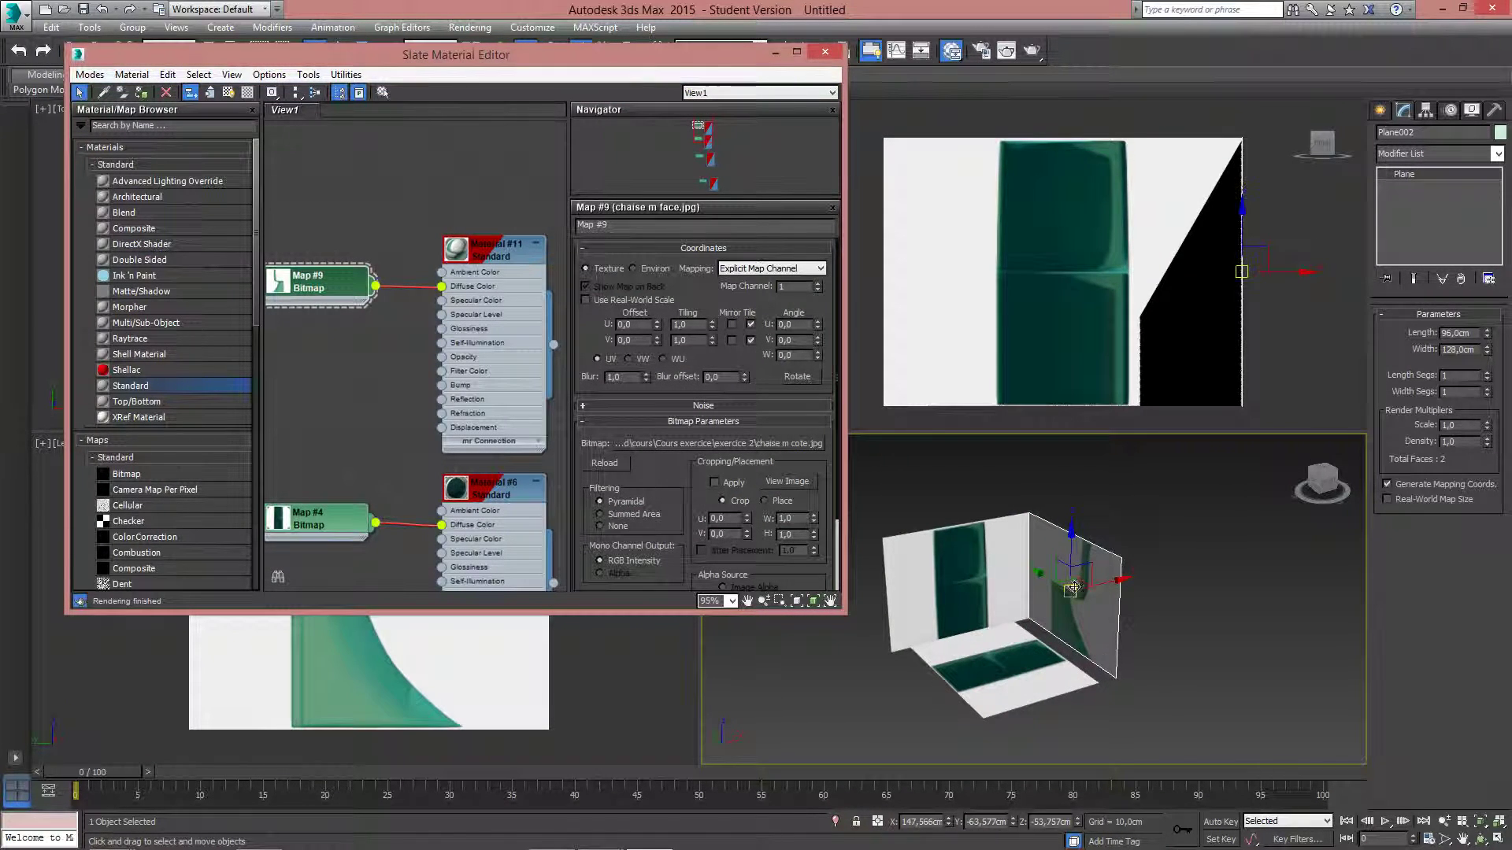
# Rotate the side plane 180 degrees about its vertical axis to flip the chair's side view
pyautogui.keyDown('alt'); pyautogui.moveTo(1076, 620); pyautogui.dragTo(1103, 632, button='middle'); pyautogui.keyUp('alt')
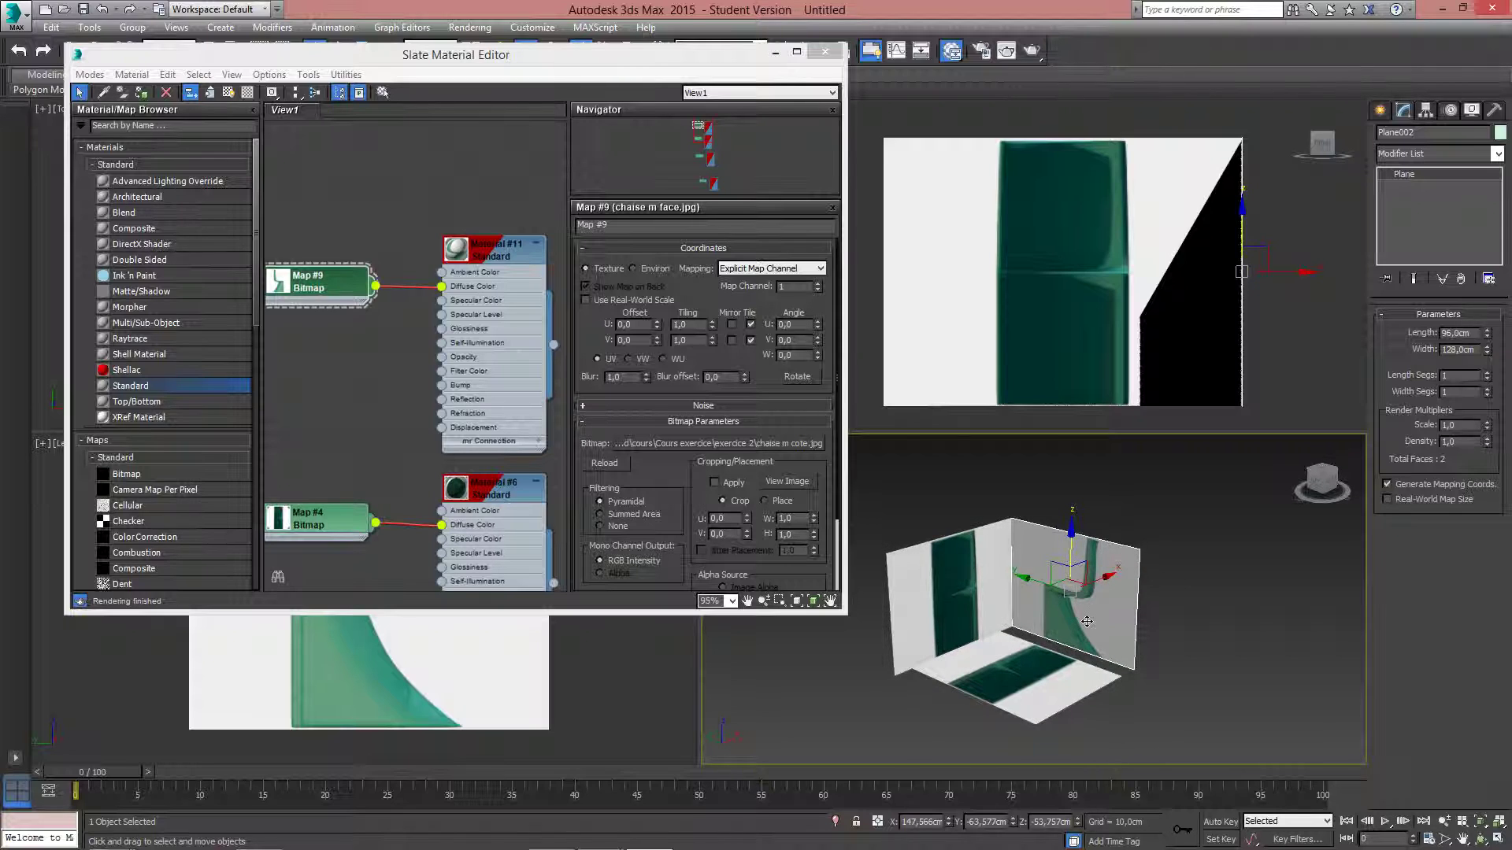
pyautogui.press('e')
pyautogui.moveTo(1081, 618); pyautogui.dragTo(1217, 616)
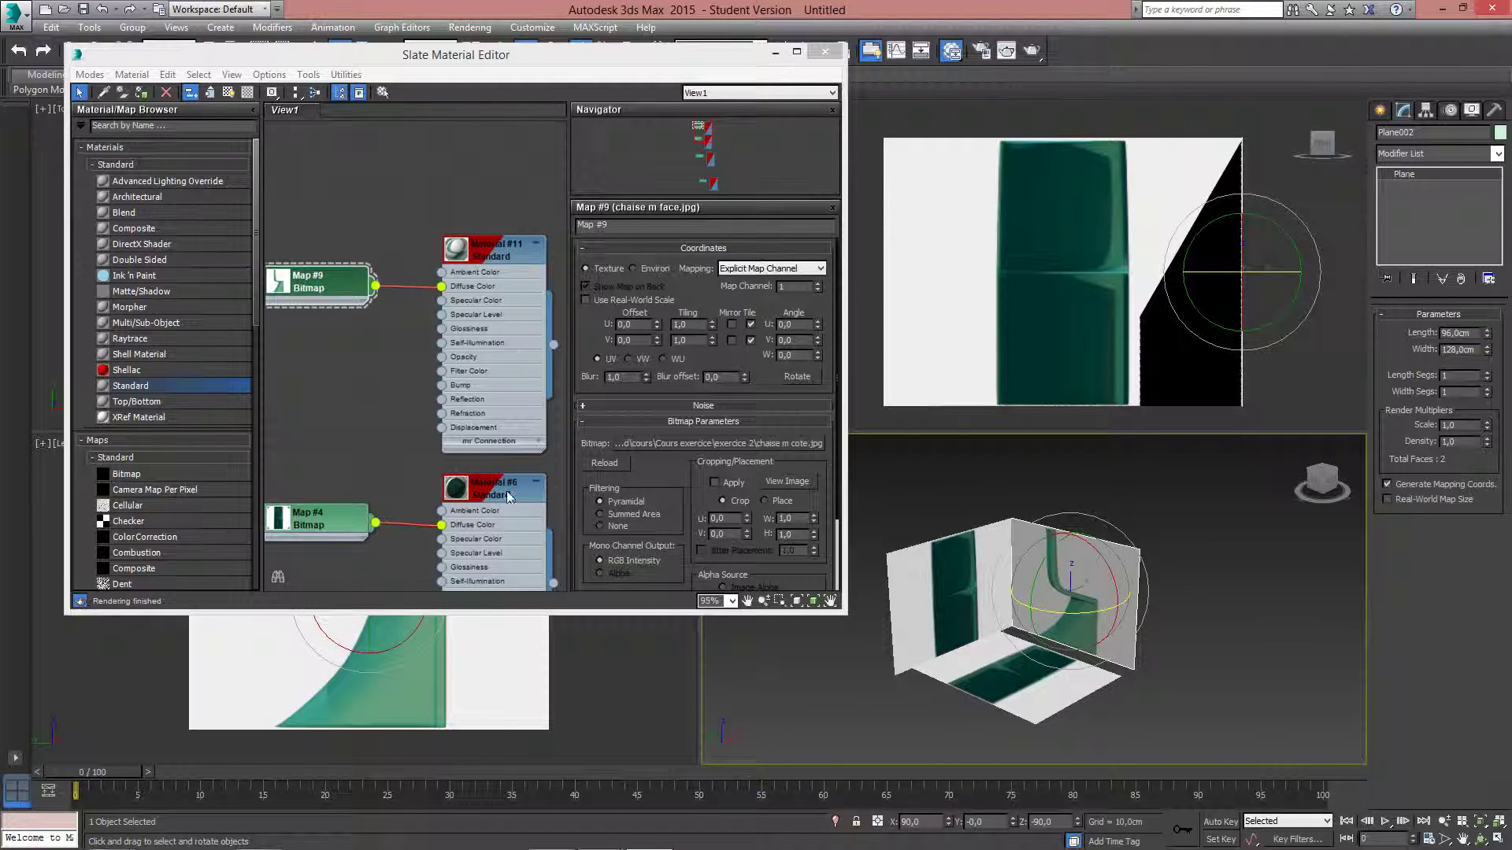
# Duplicate Material #11 together with its Map #9 bitmap node, placing the copy above it
pyautogui.moveTo(425, 394); pyautogui.dragTo(415, 457, button='middle')
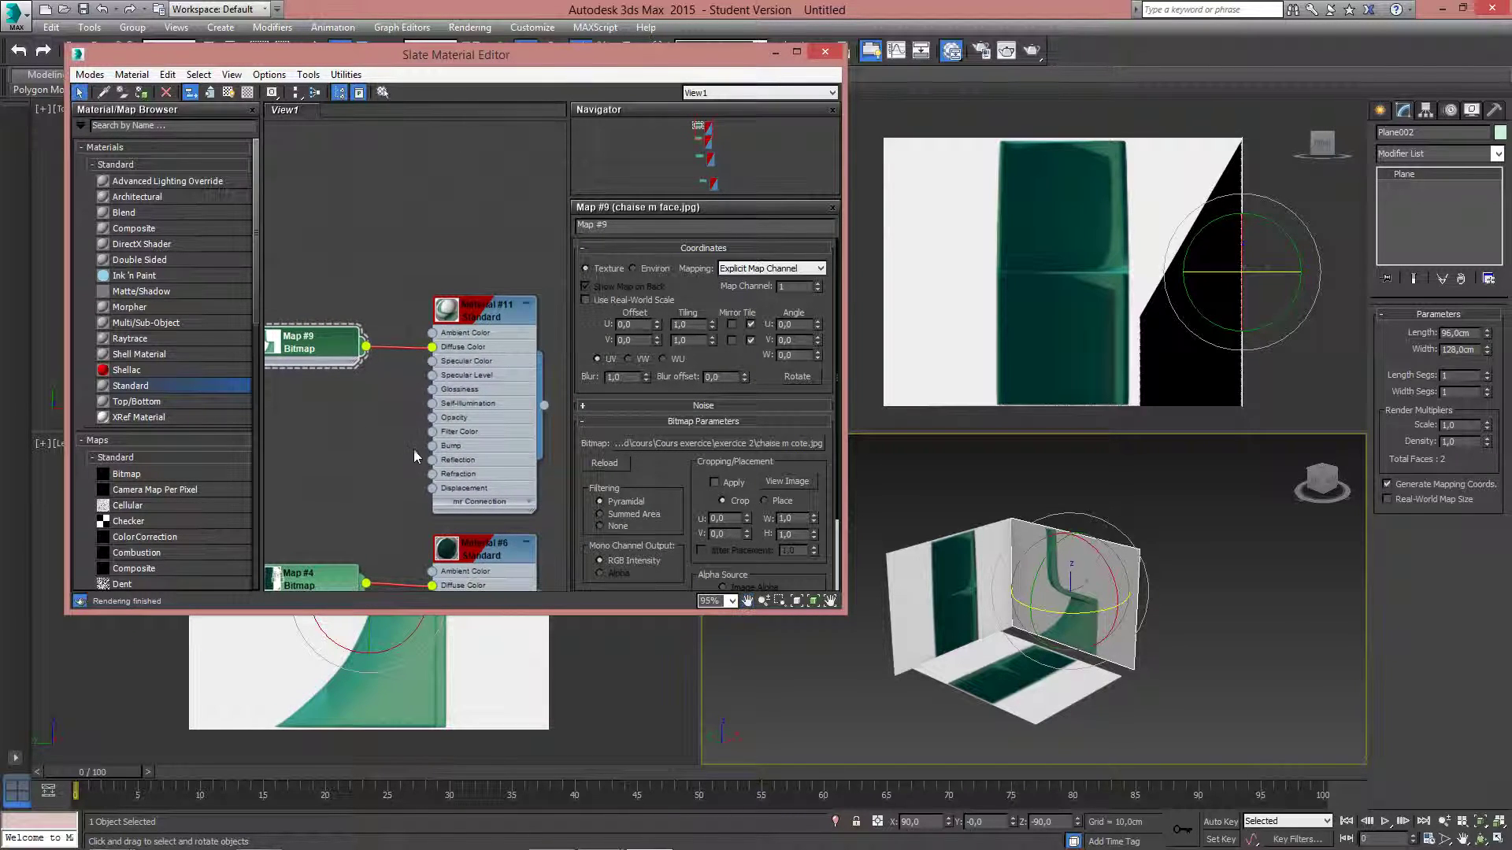
pyautogui.click(490, 313)
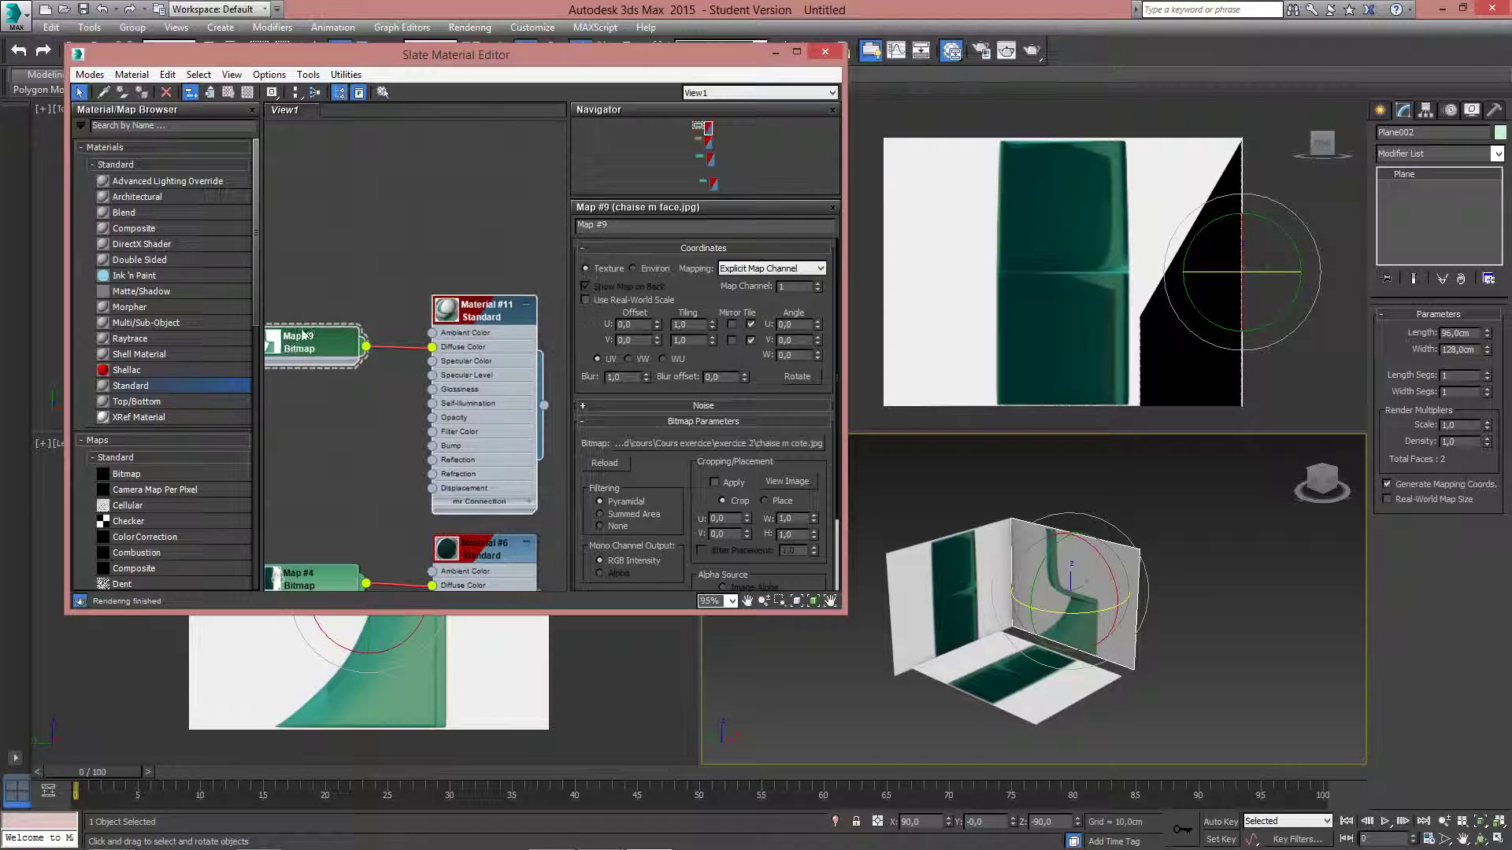
pyautogui.keyDown('shift'); pyautogui.moveTo(471, 318); pyautogui.dragTo(478, 88); pyautogui.keyUp('shift')
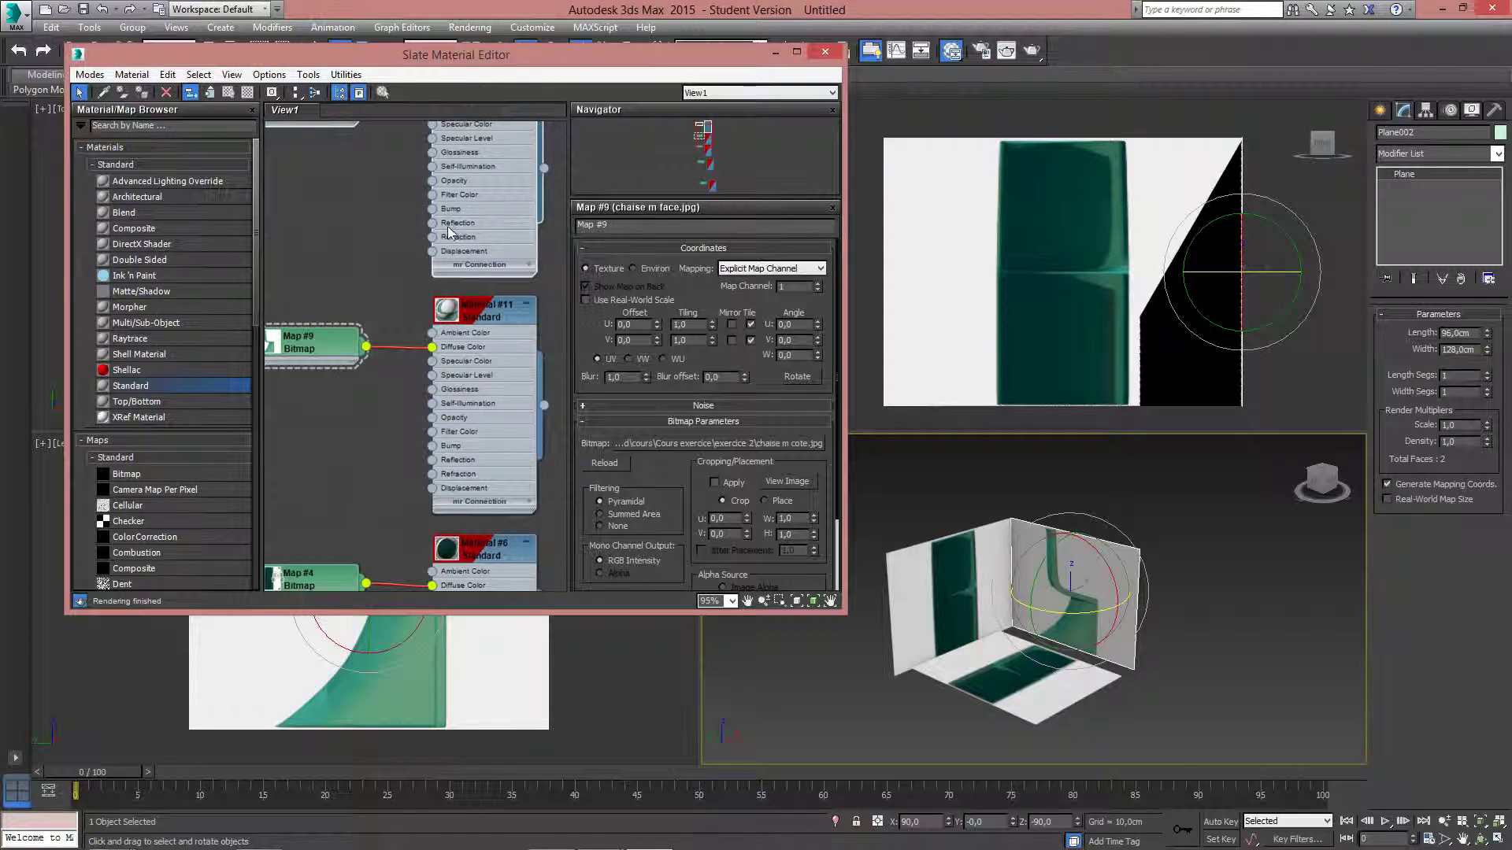
# Replace the image in the Map #10 bitmap feeding Material #12 with chaise m dessu.jpg
pyautogui.moveTo(448, 225); pyautogui.dragTo(475, 389, button='middle')
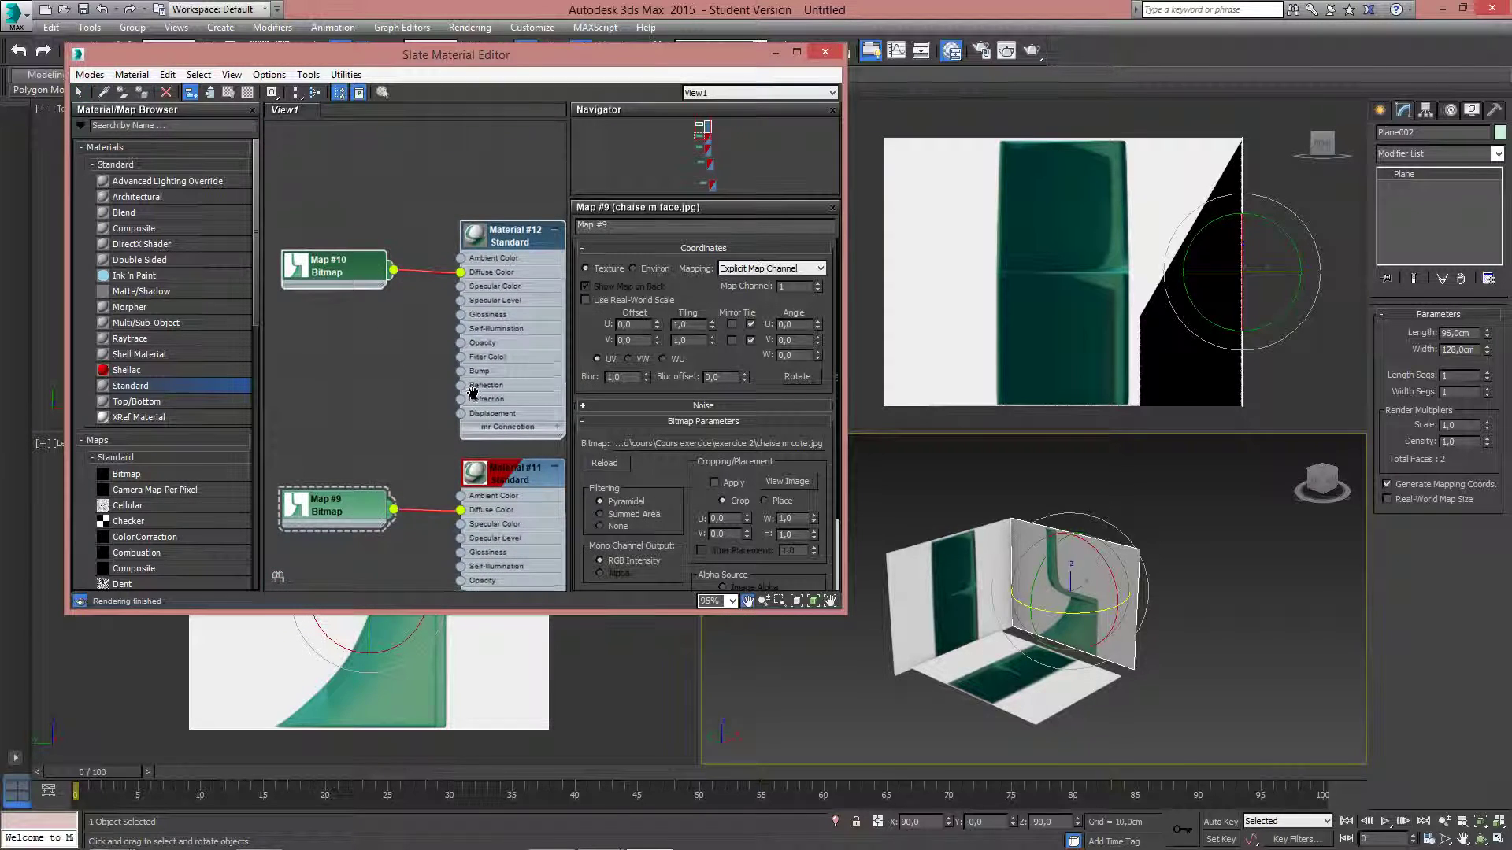
pyautogui.doubleClick(340, 269)
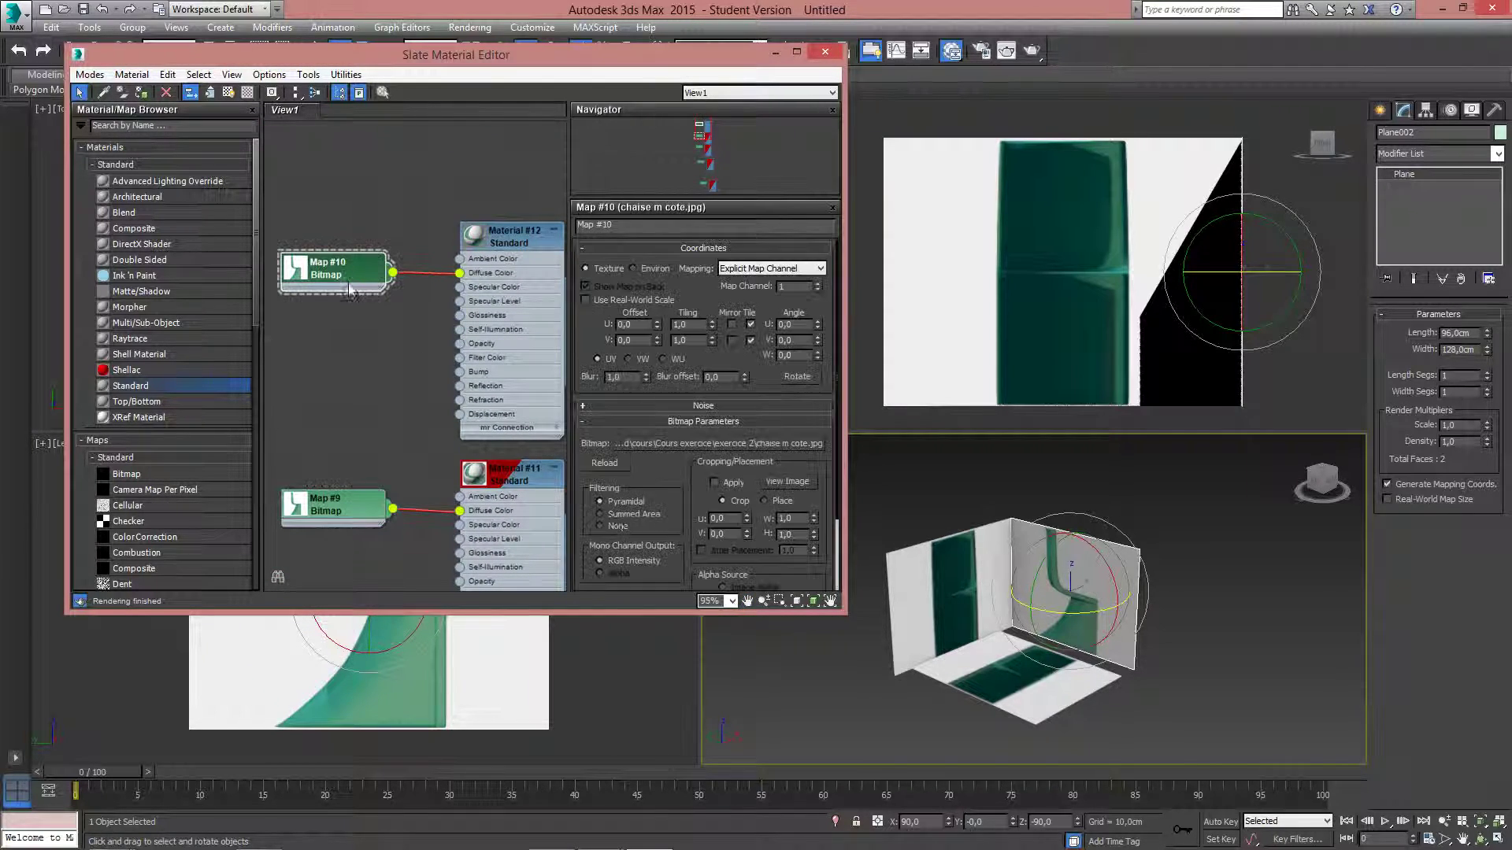
pyautogui.click(693, 444)
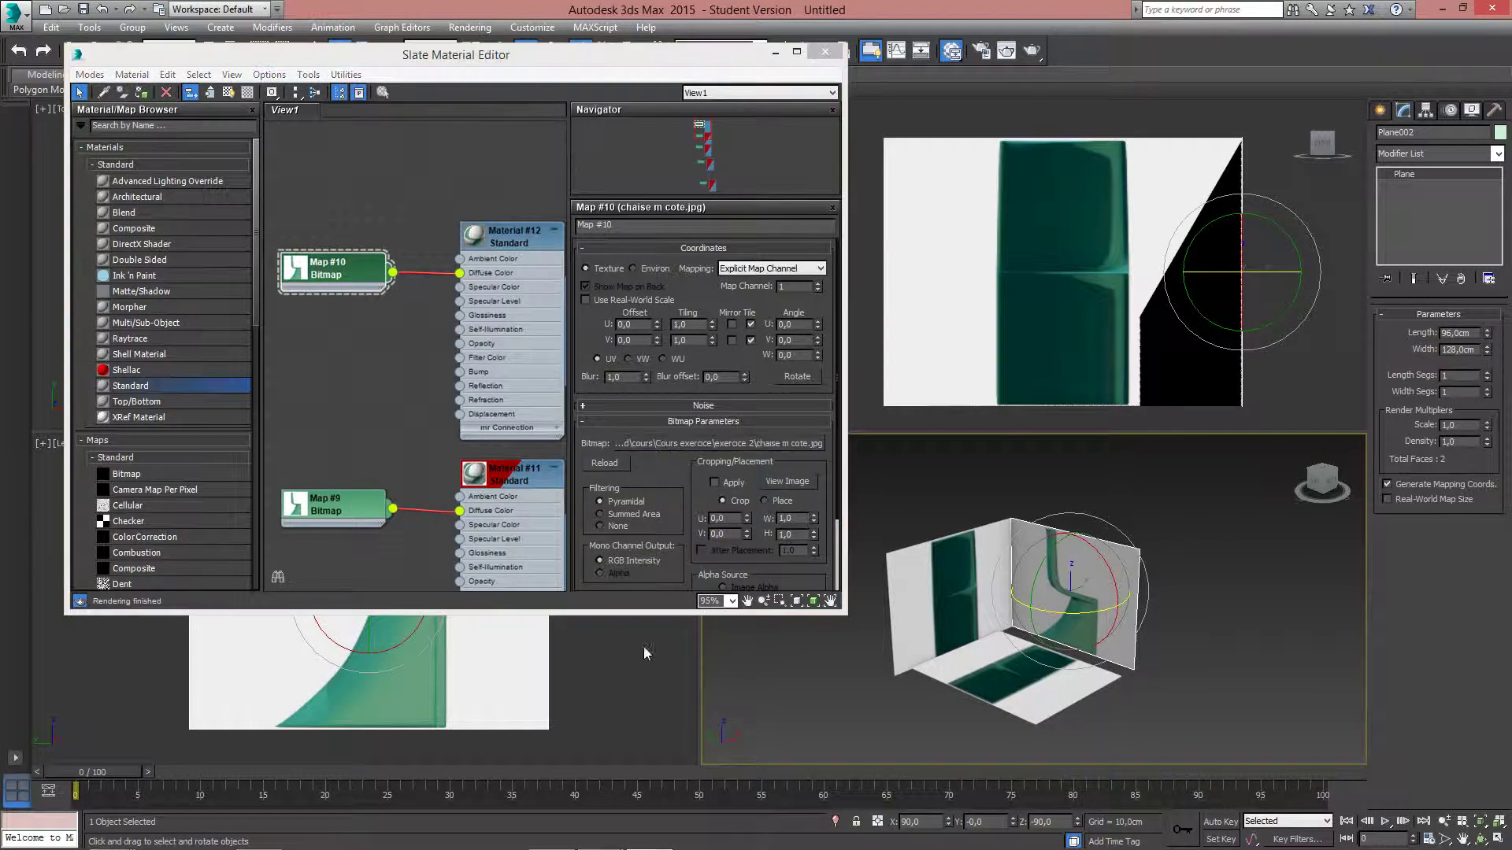
pyautogui.doubleClick(372, 228)
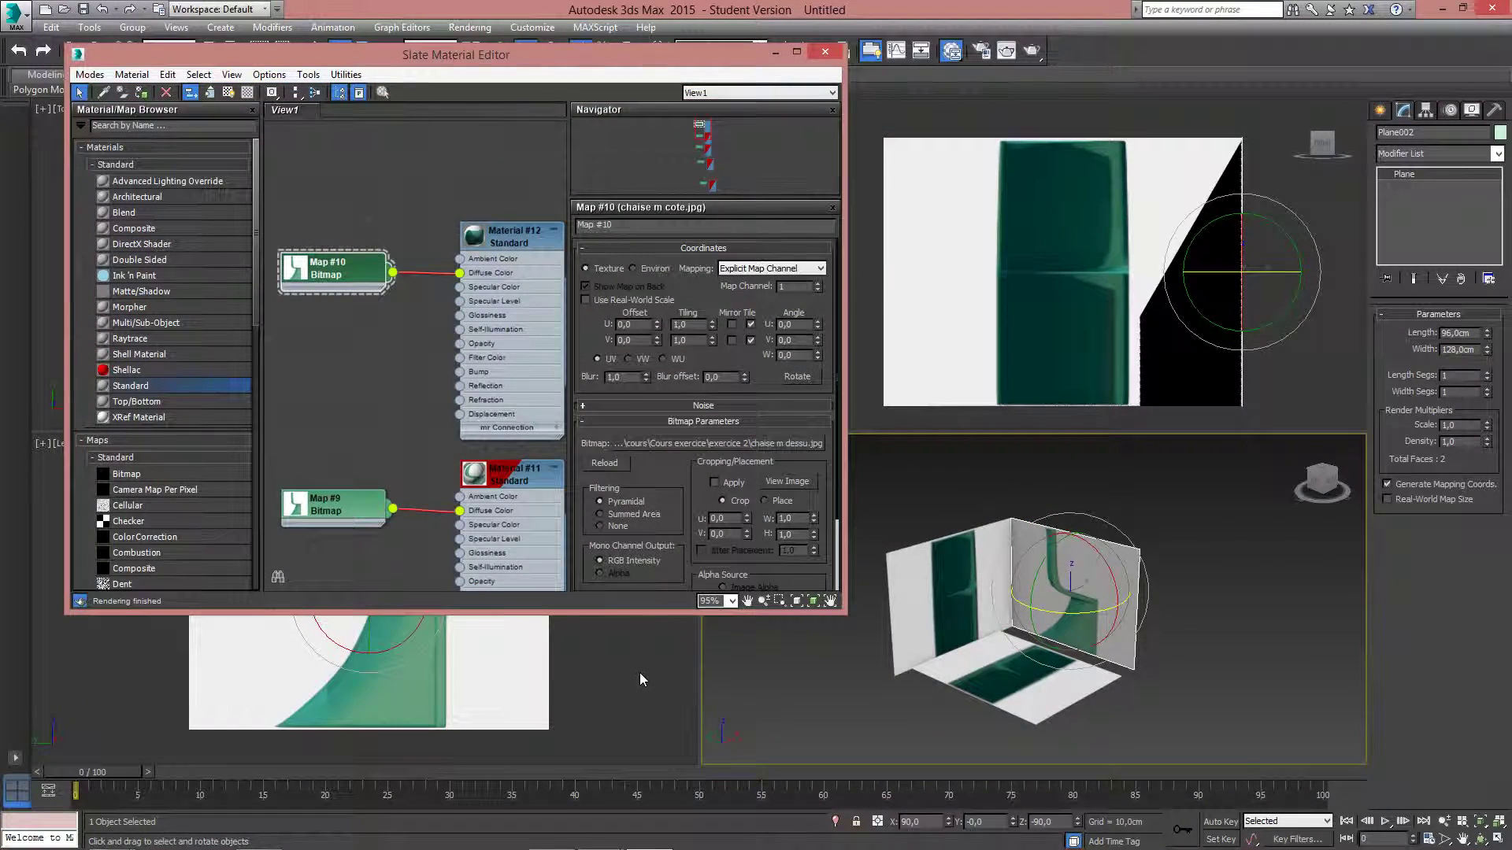
# Assign Material #12 to the horizontal floor plane and show it shaded in the viewport
pyautogui.click(977, 672)
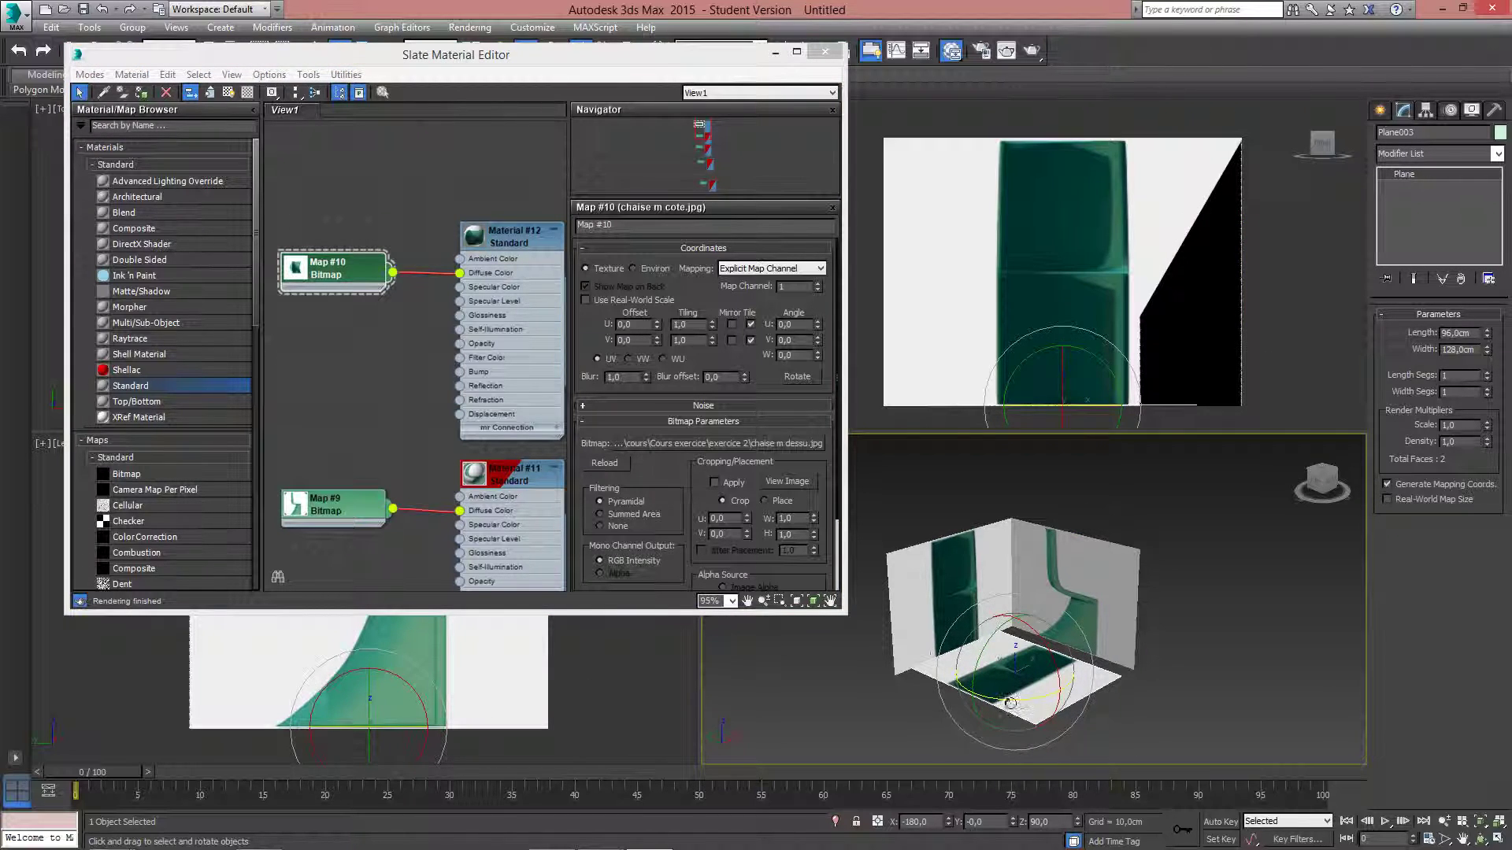
pyautogui.rightClick(523, 238)
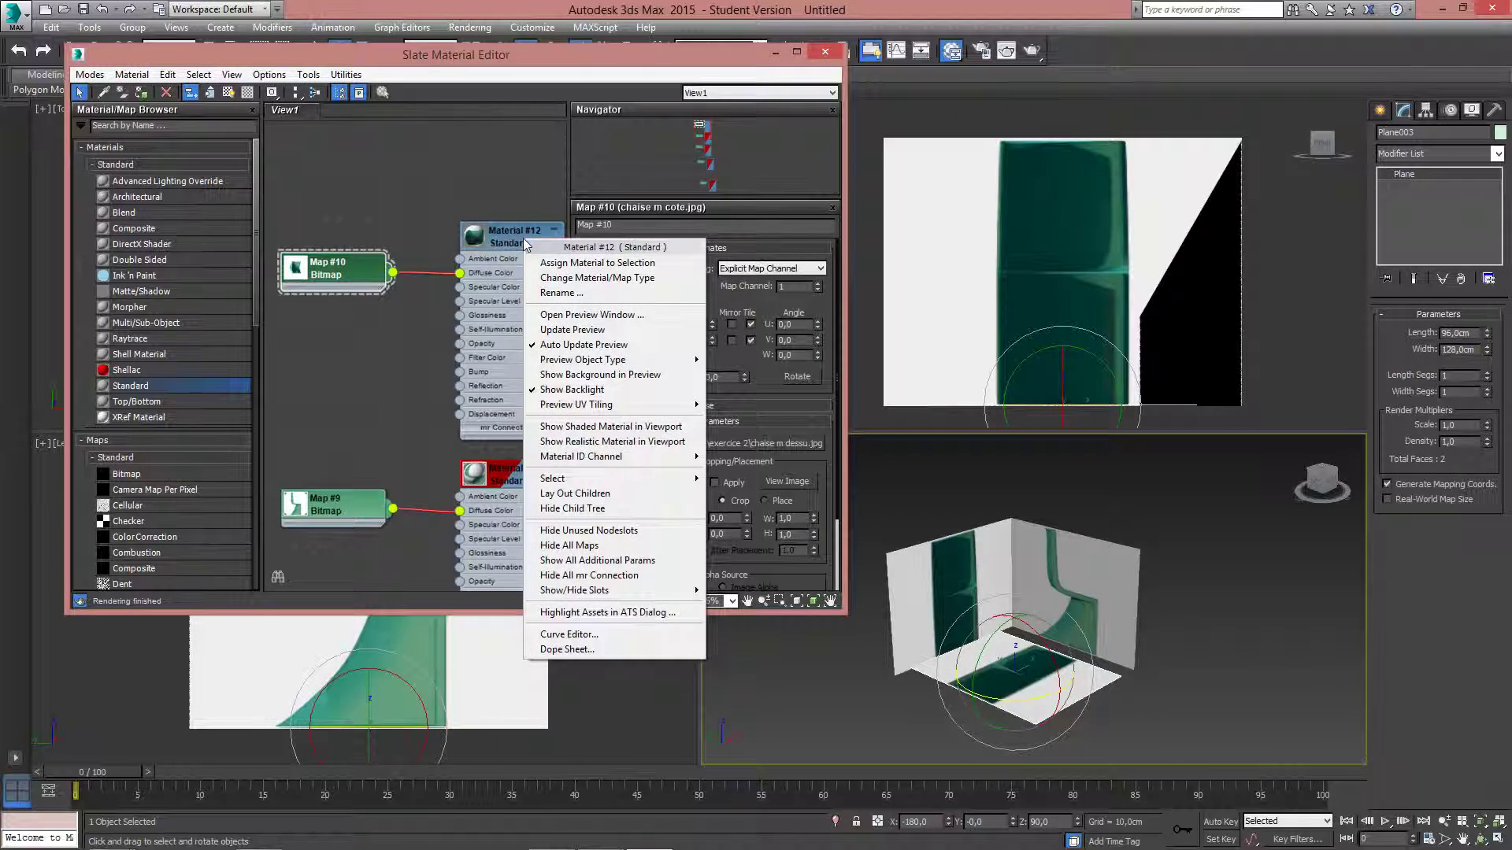
pyautogui.click(591, 263)
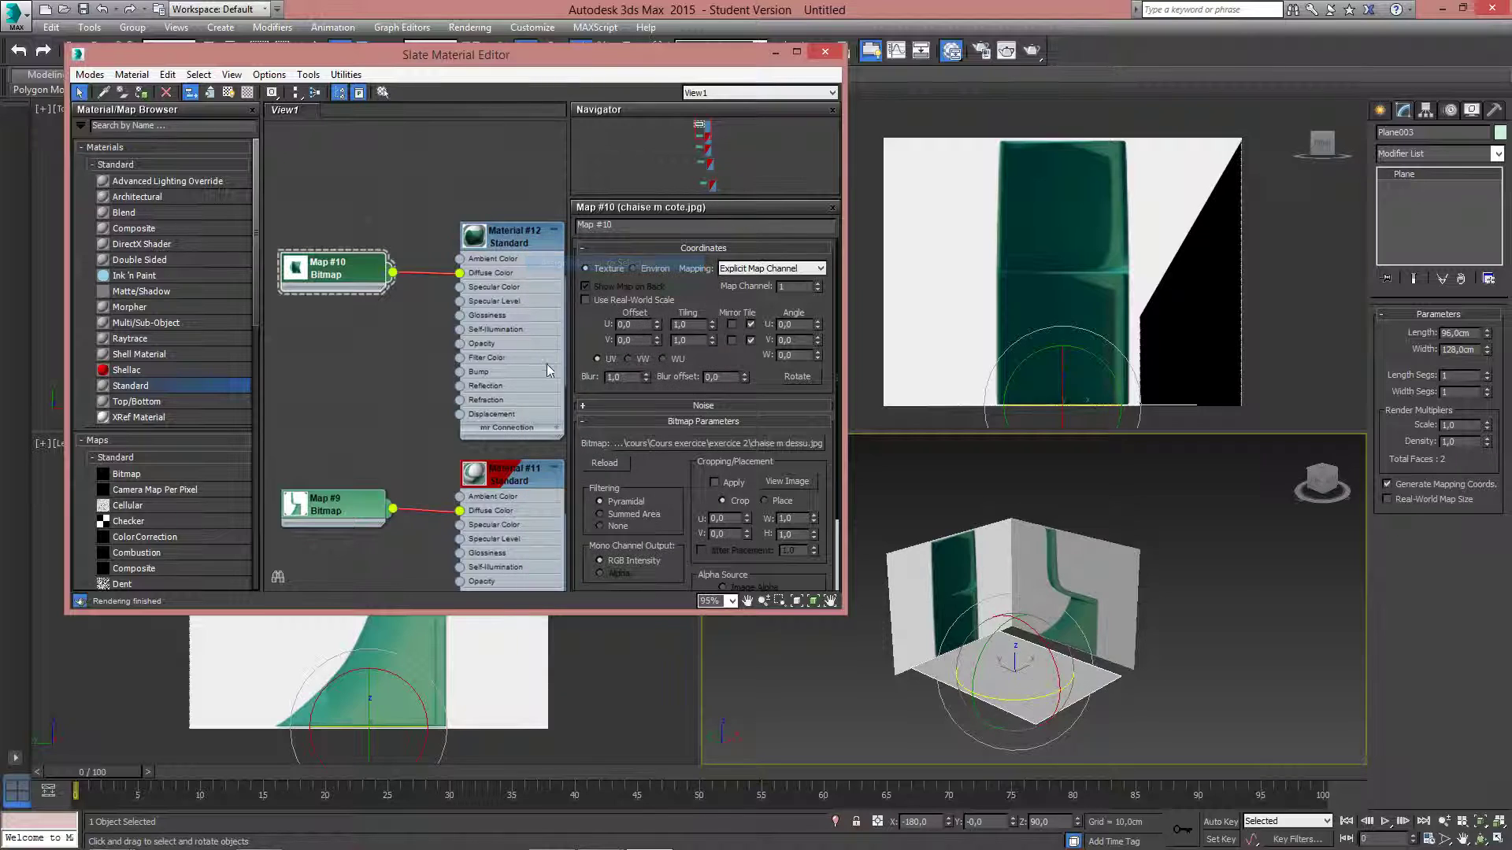
pyautogui.rightClick(512, 234)
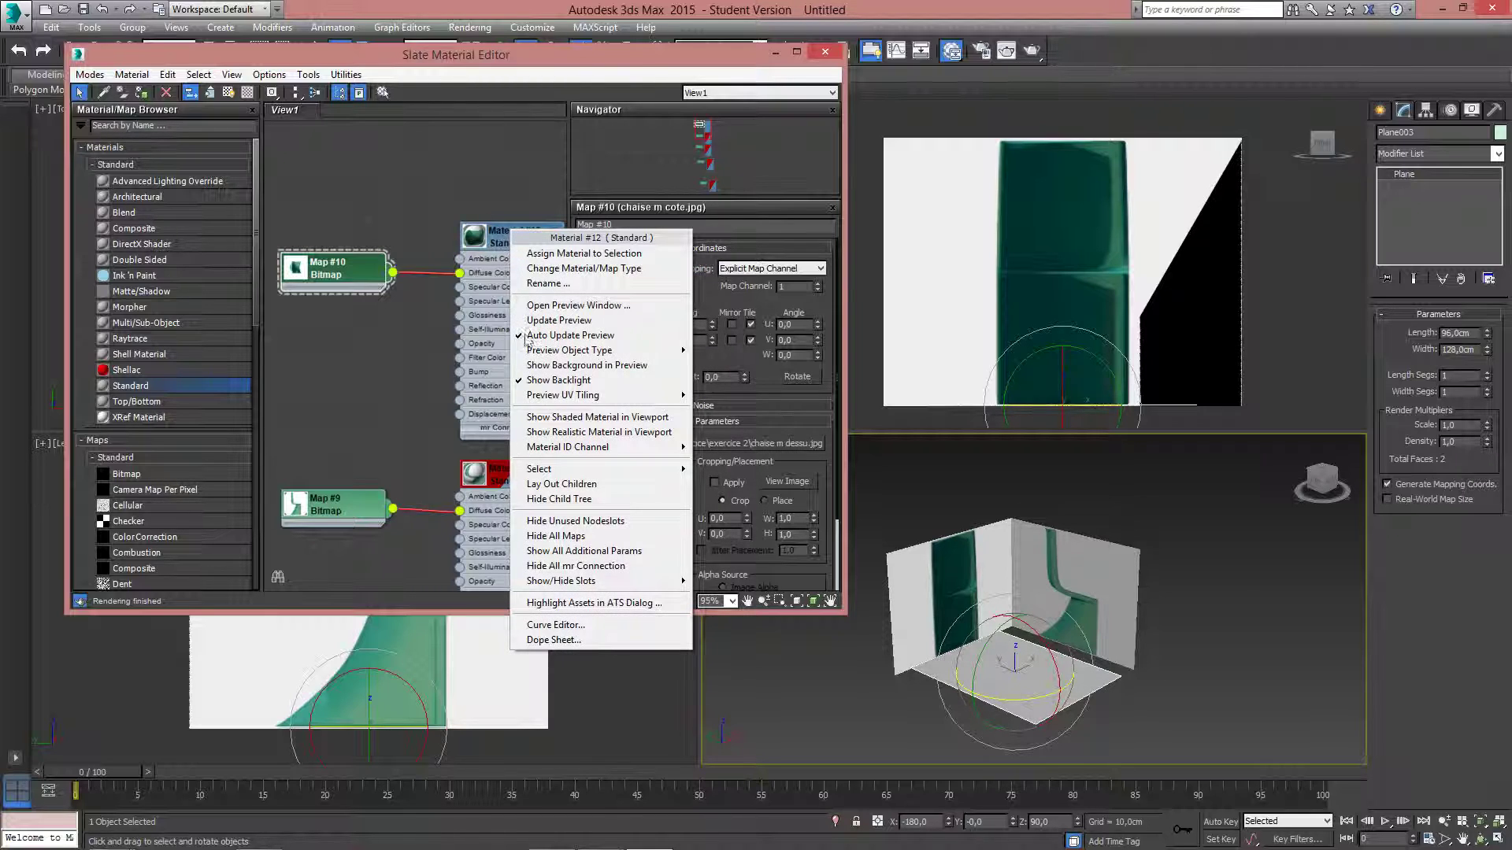
pyautogui.click(572, 419)
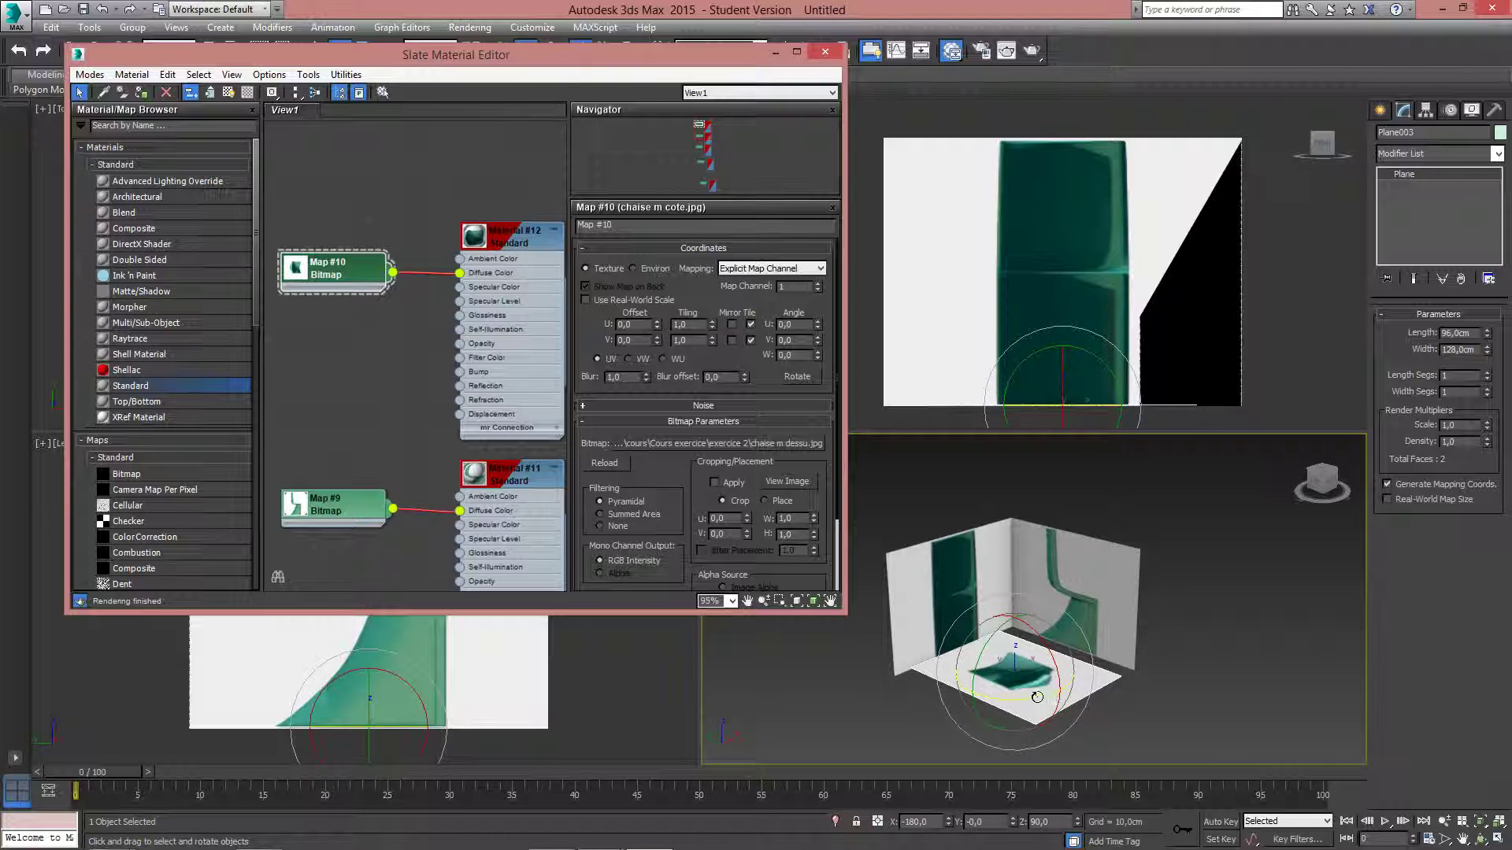
# Rotate the floor plane 180 degrees about its vertical axis and close the Slate Material Editor
pyautogui.moveTo(1020, 697); pyautogui.dragTo(1159, 670)
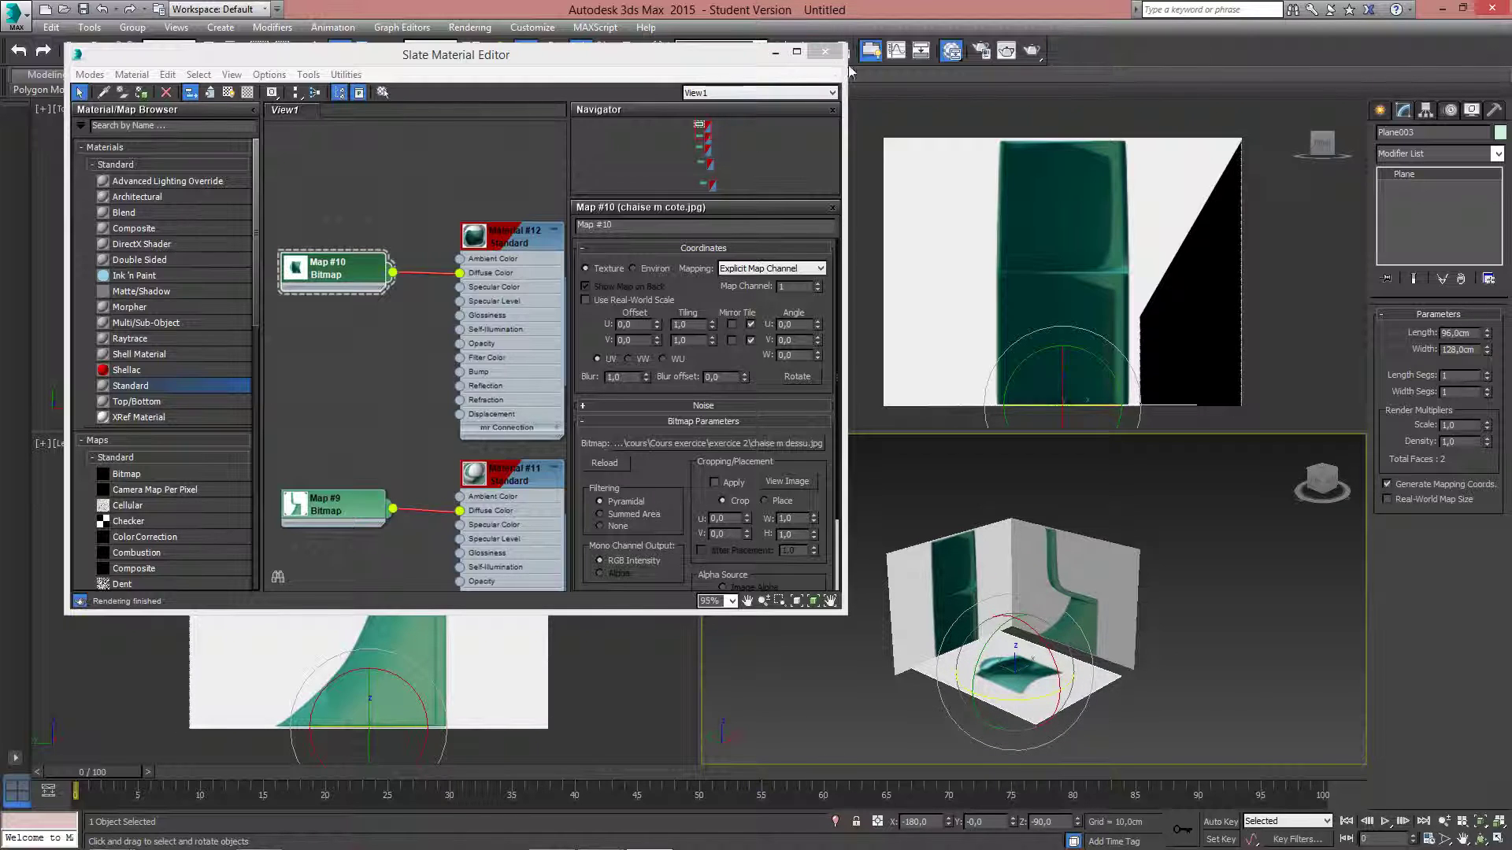
pyautogui.click(825, 52)
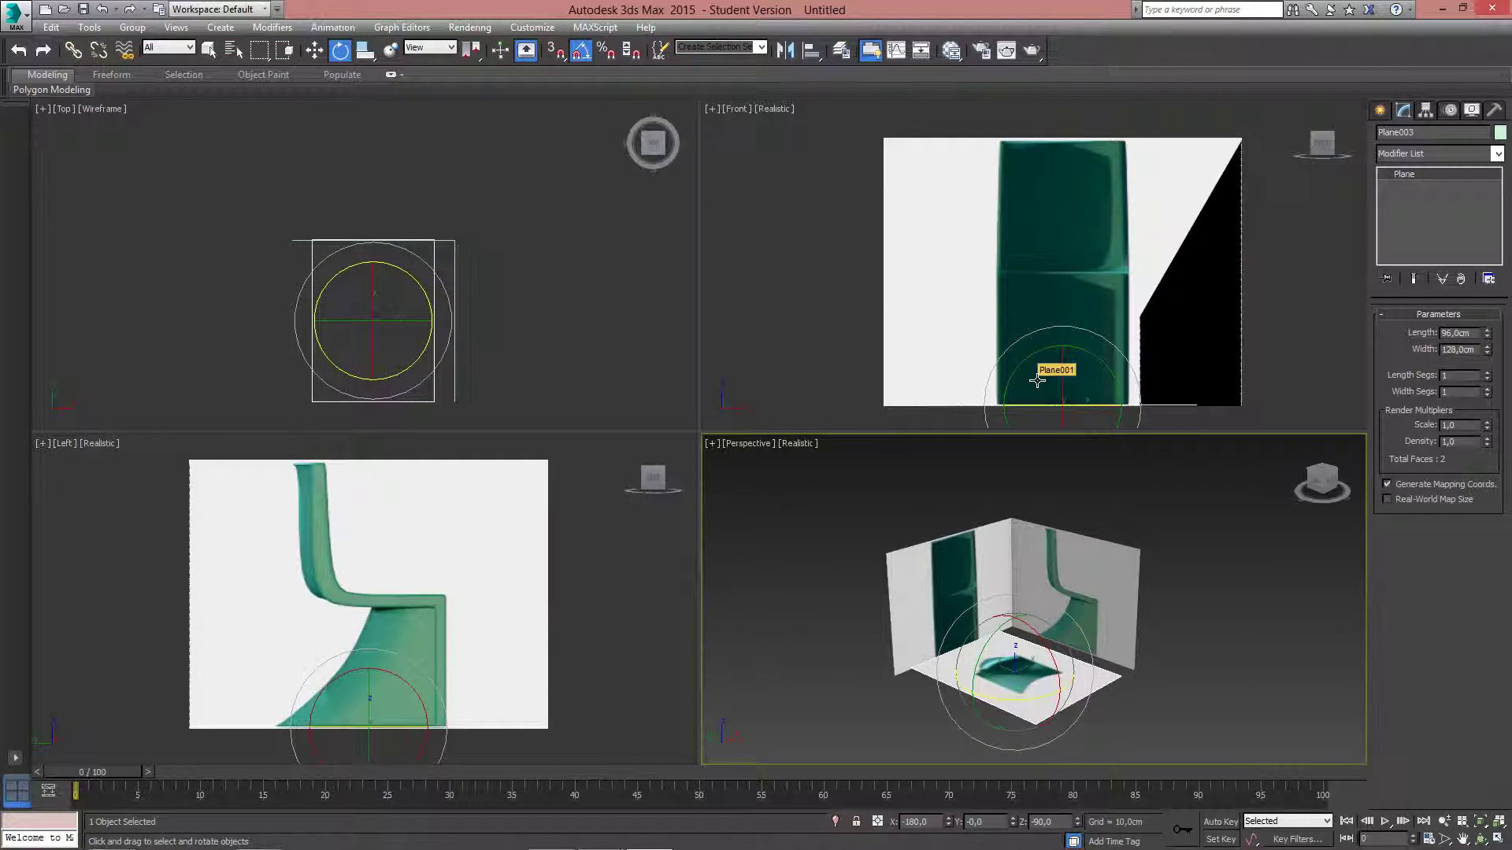